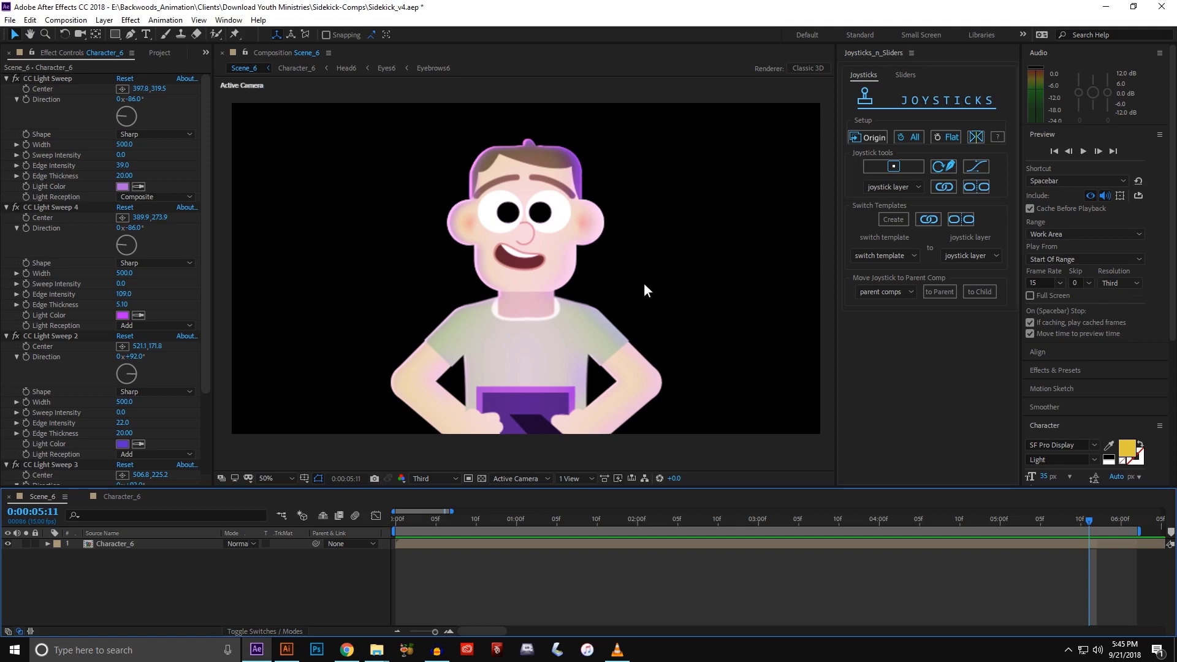
Play a preview of Scene_6 showing Character_6 lifting the purple picture frame.
key("space")
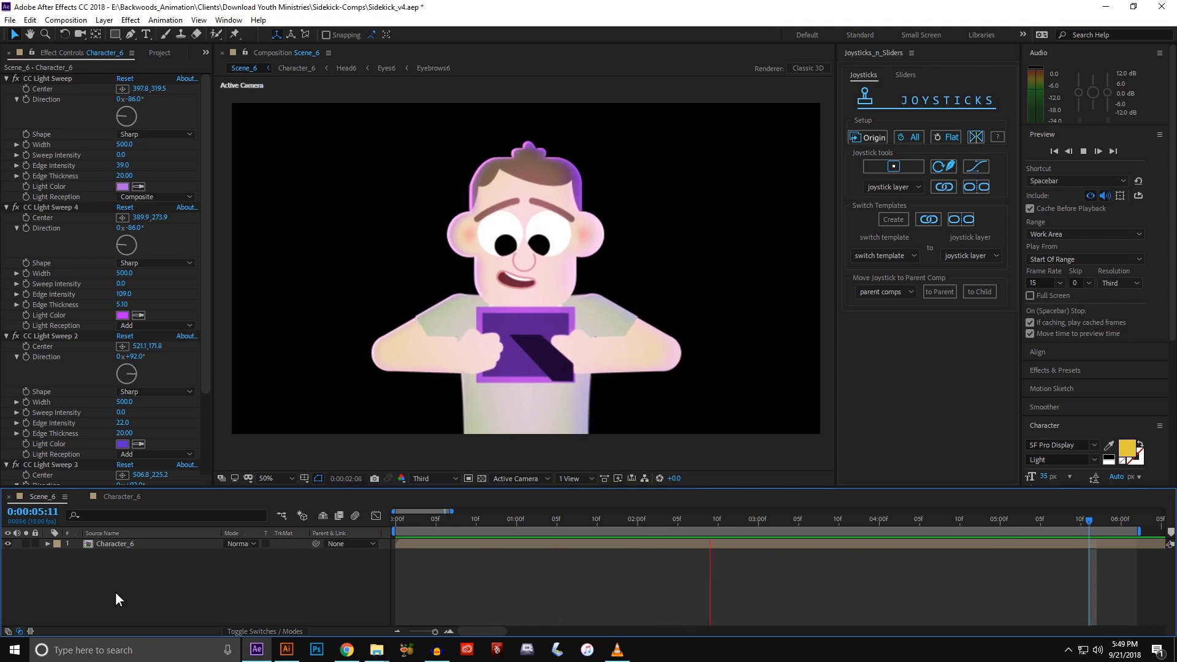
Stop playback, open the Character_6 precomp at frame 0, and zoom the timeline to the first four seconds.
key("space")
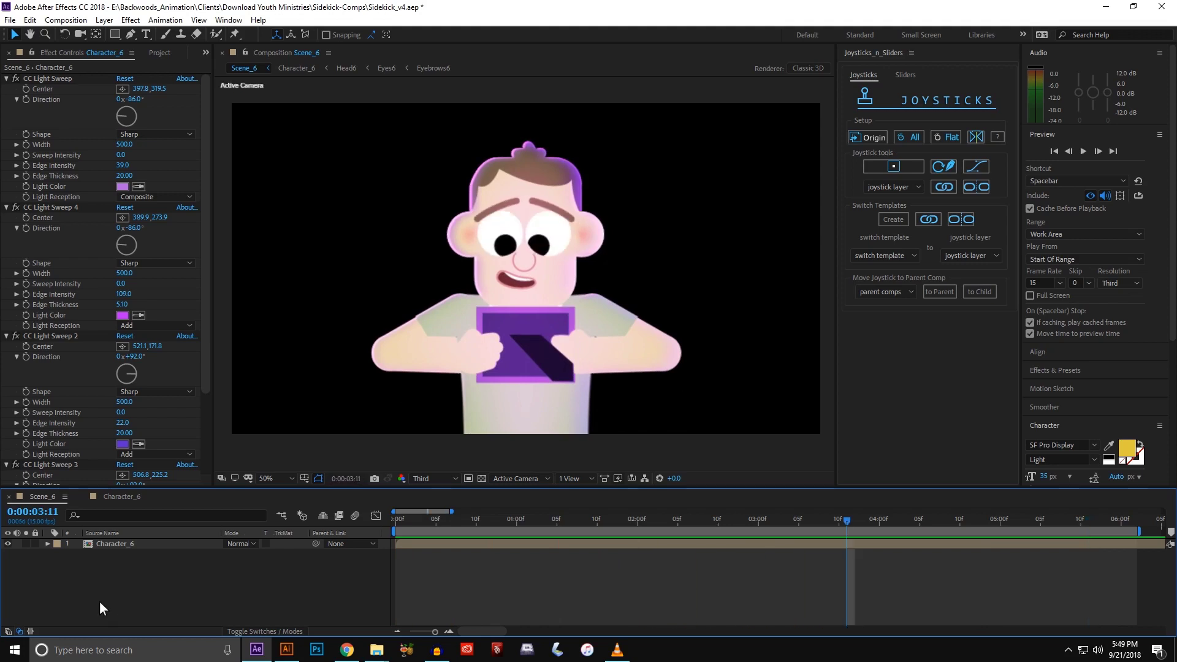
double_click(140, 543)
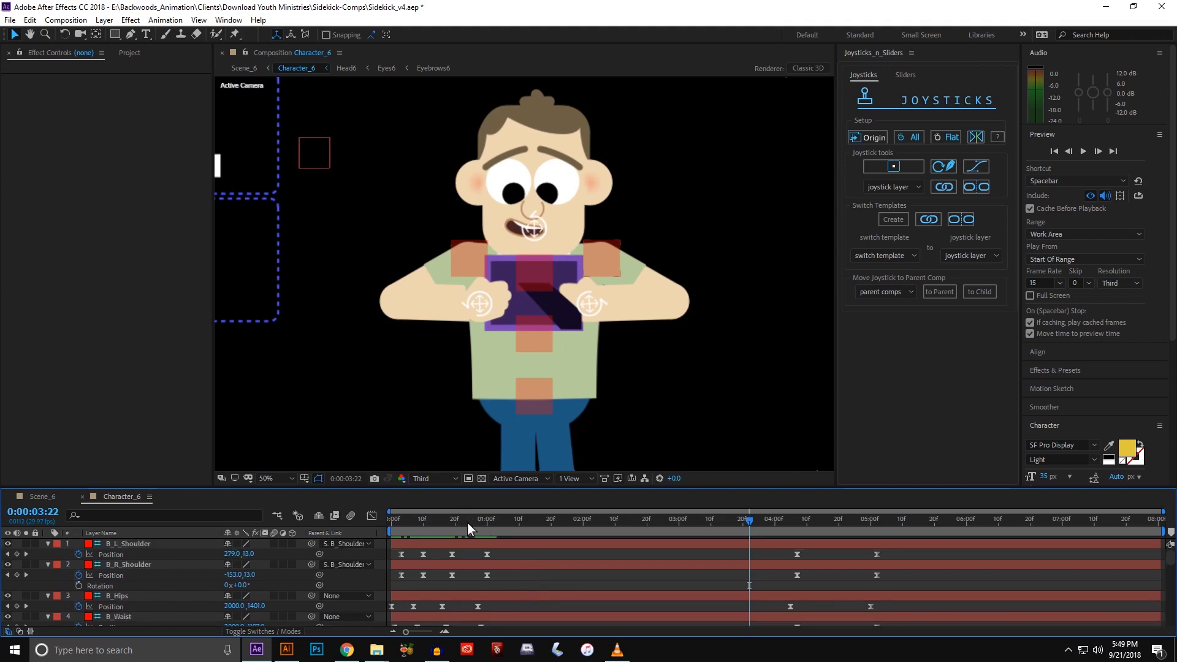
left_click_drag(468, 522, 365, 527)
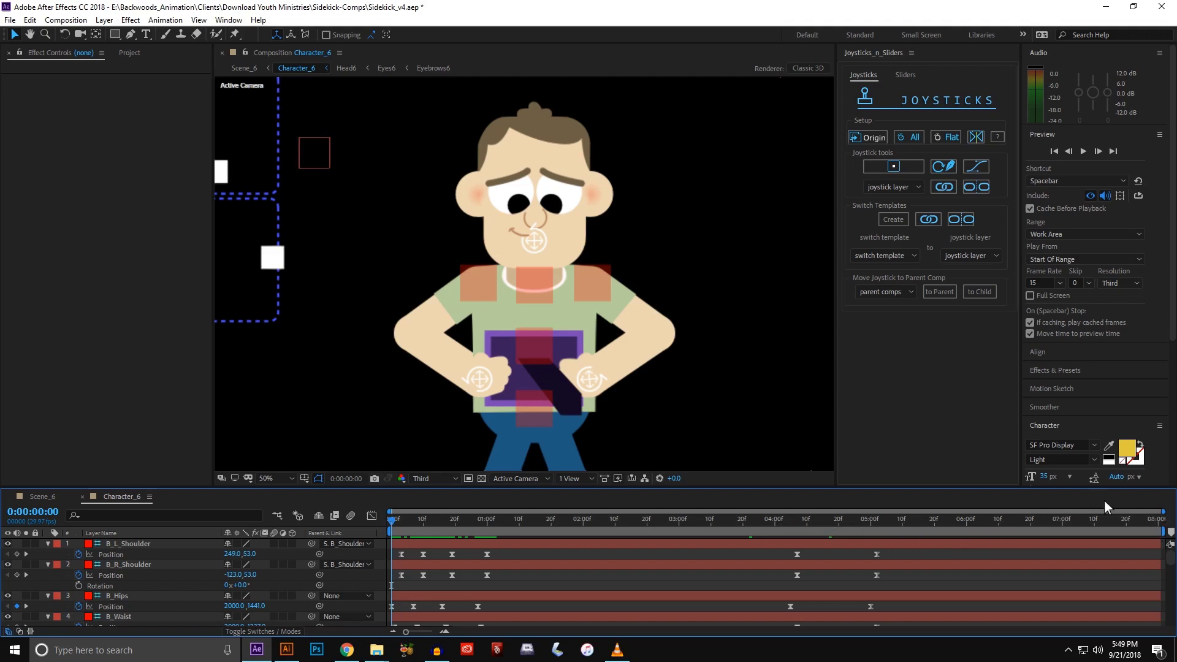
left_click_drag(1165, 512, 785, 515)
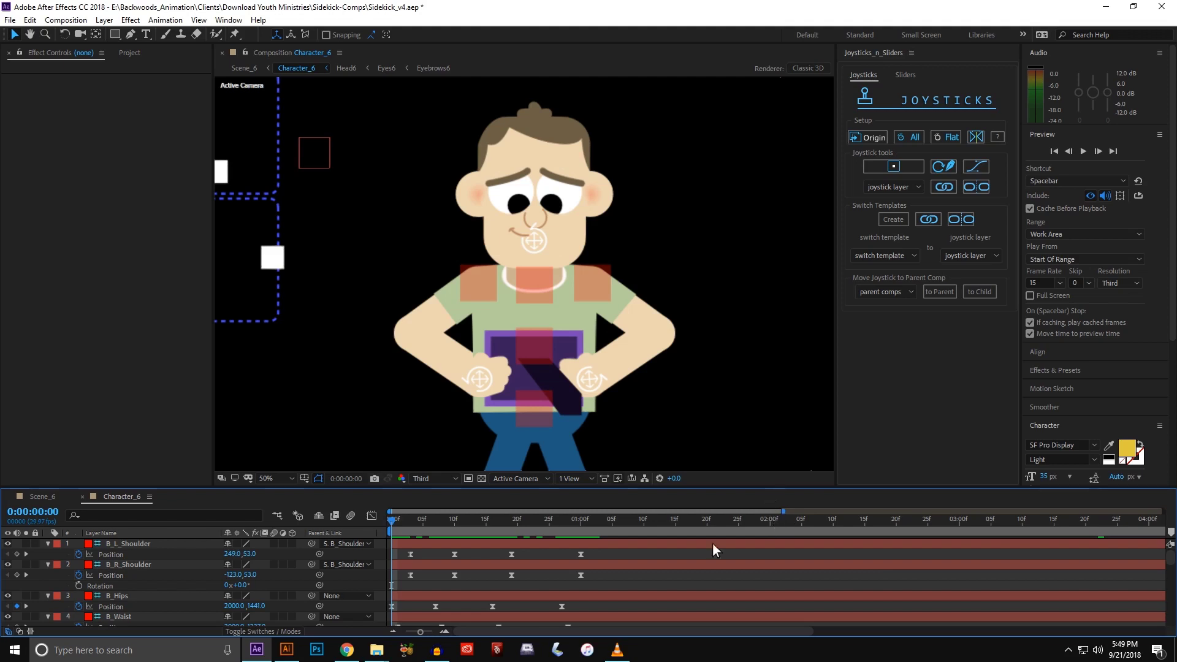
scroll(418, 566, "down", 3)
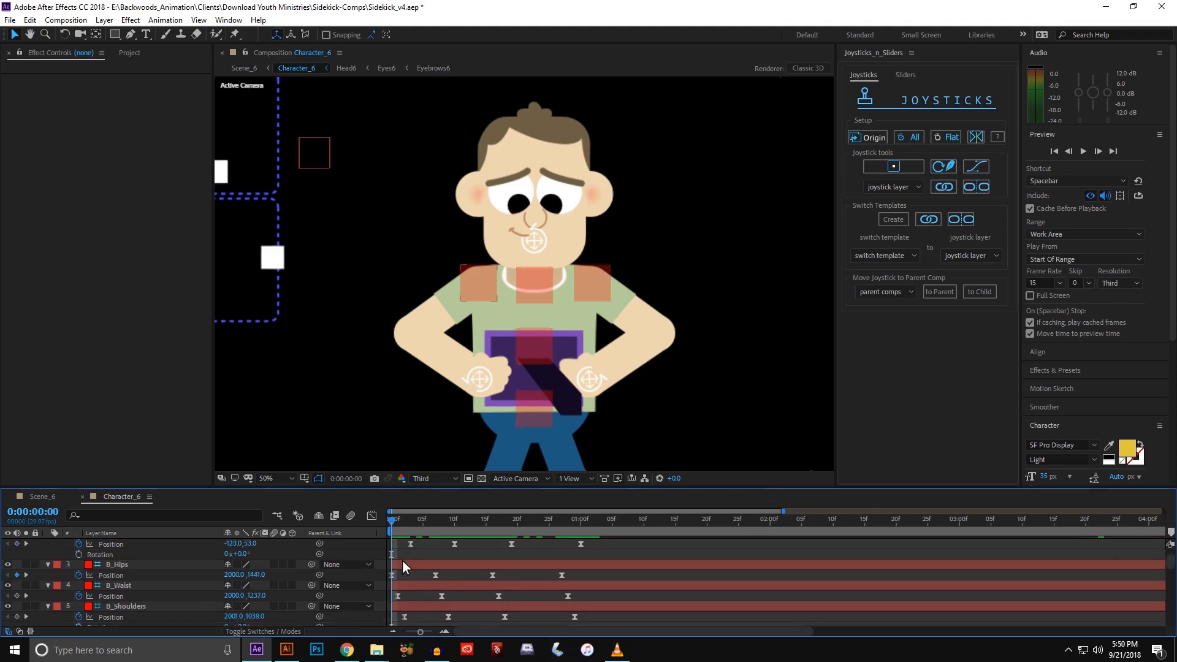
Check the B_Hips pose at its keyframes on frames 7, 16 and 27.
left_click(404, 564)
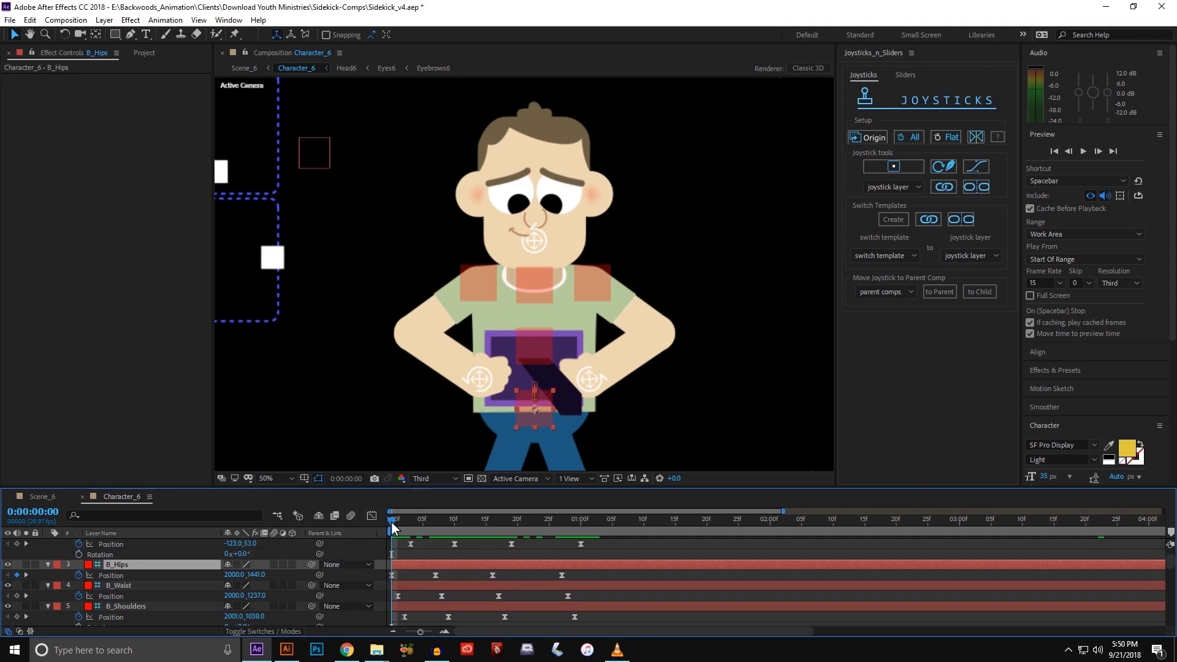
left_click(436, 523)
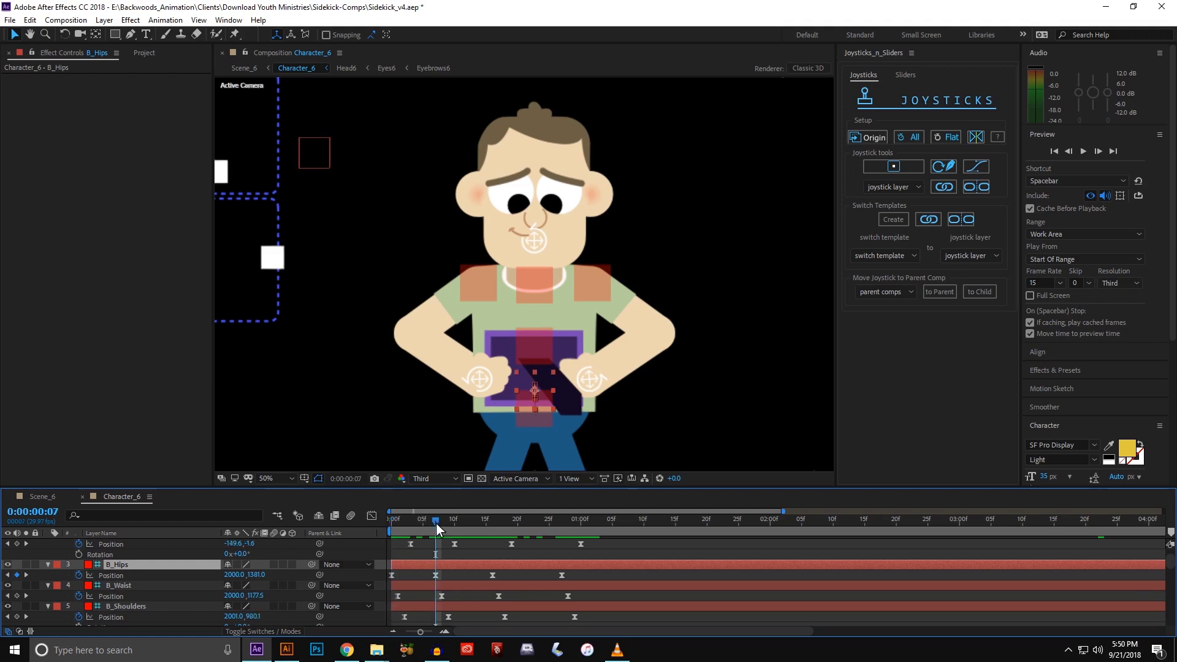
left_click(493, 576)
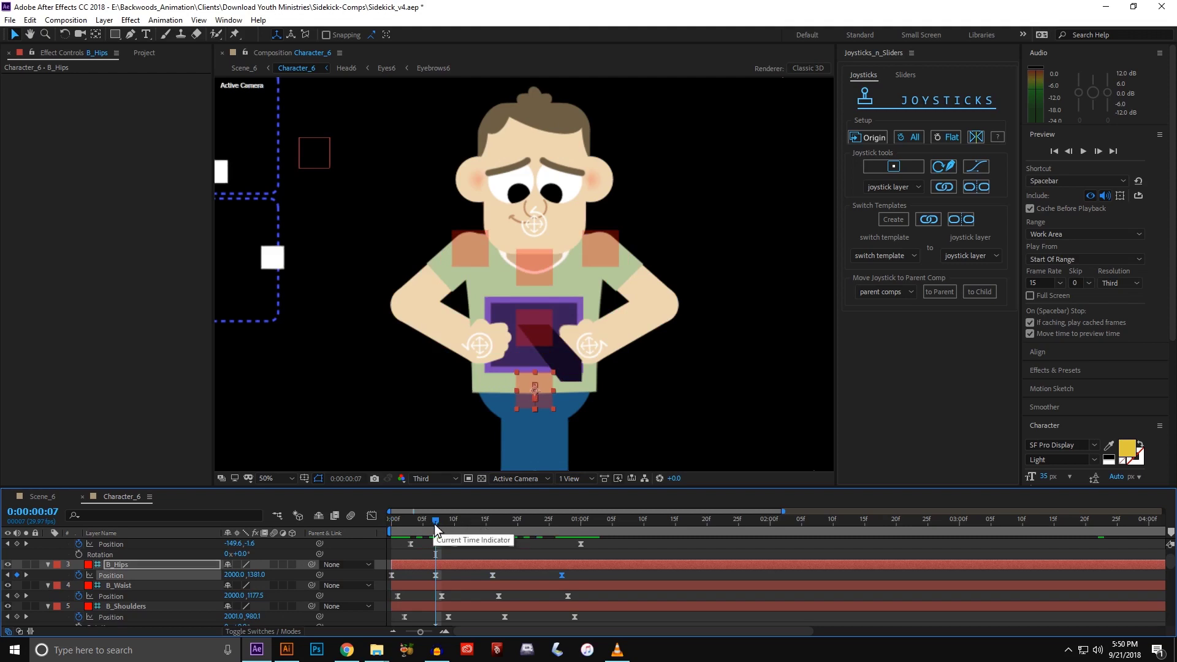
left_click(491, 526)
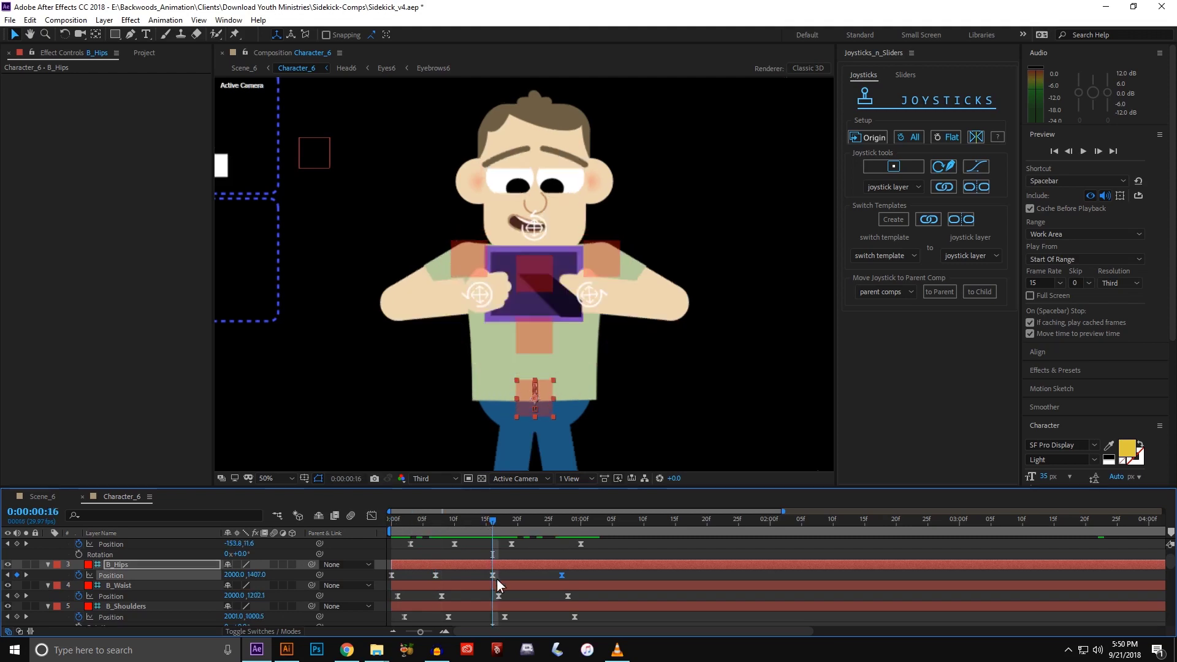
left_click(563, 524)
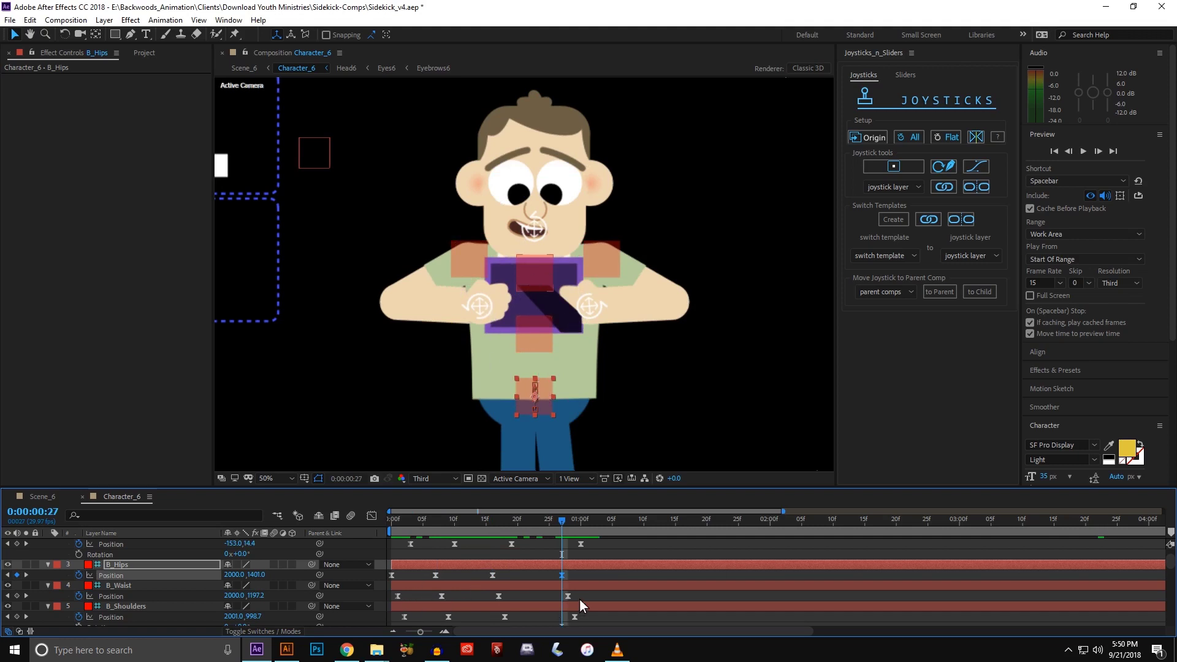
Select the B_Shoulders Position keyframes and shift them left to align with B_Waist's keys.
left_click_drag(580, 599, 391, 601)
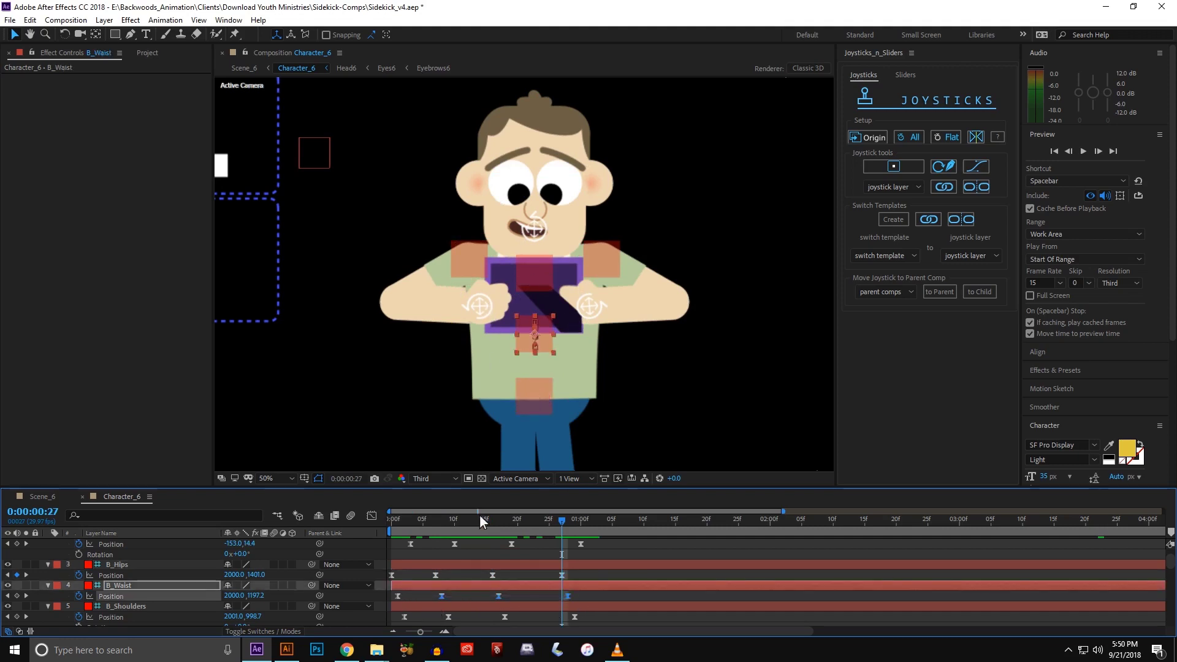
left_click(536, 398)
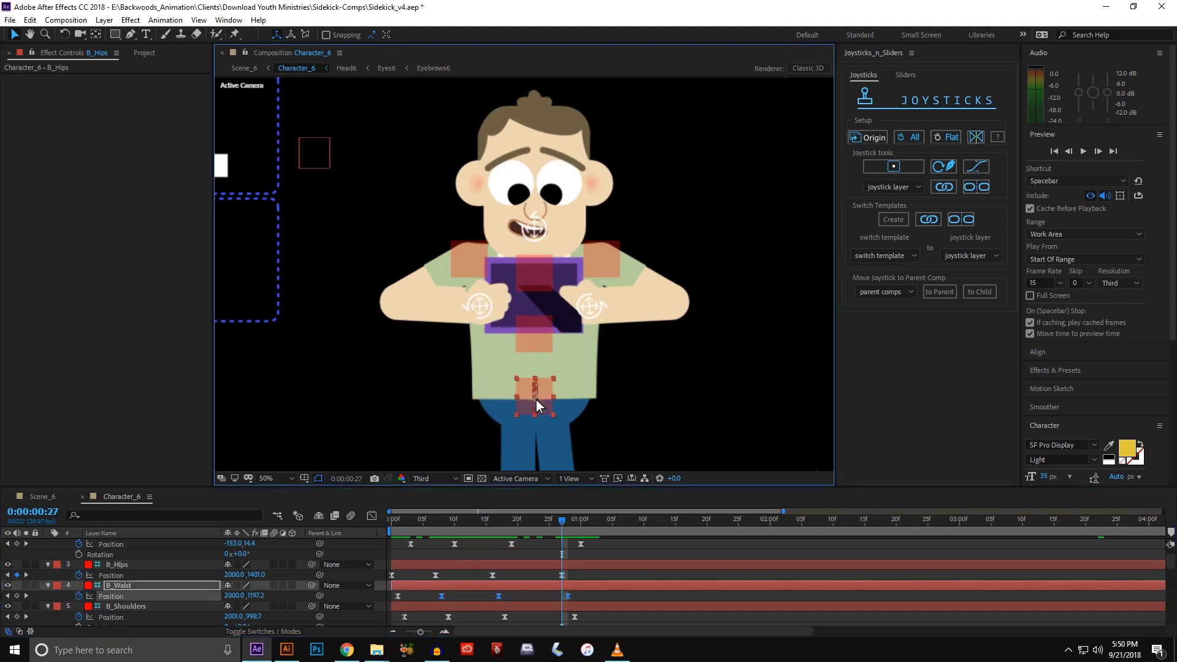
left_click(537, 346)
left_click(538, 281)
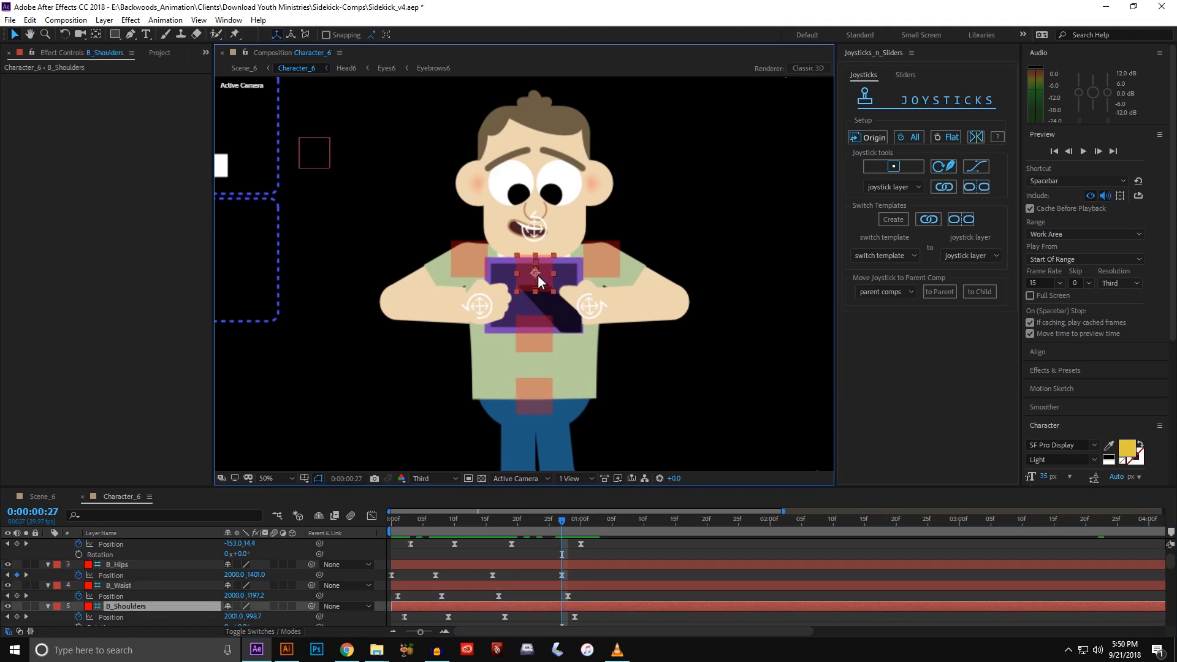
left_click(538, 352, "shift")
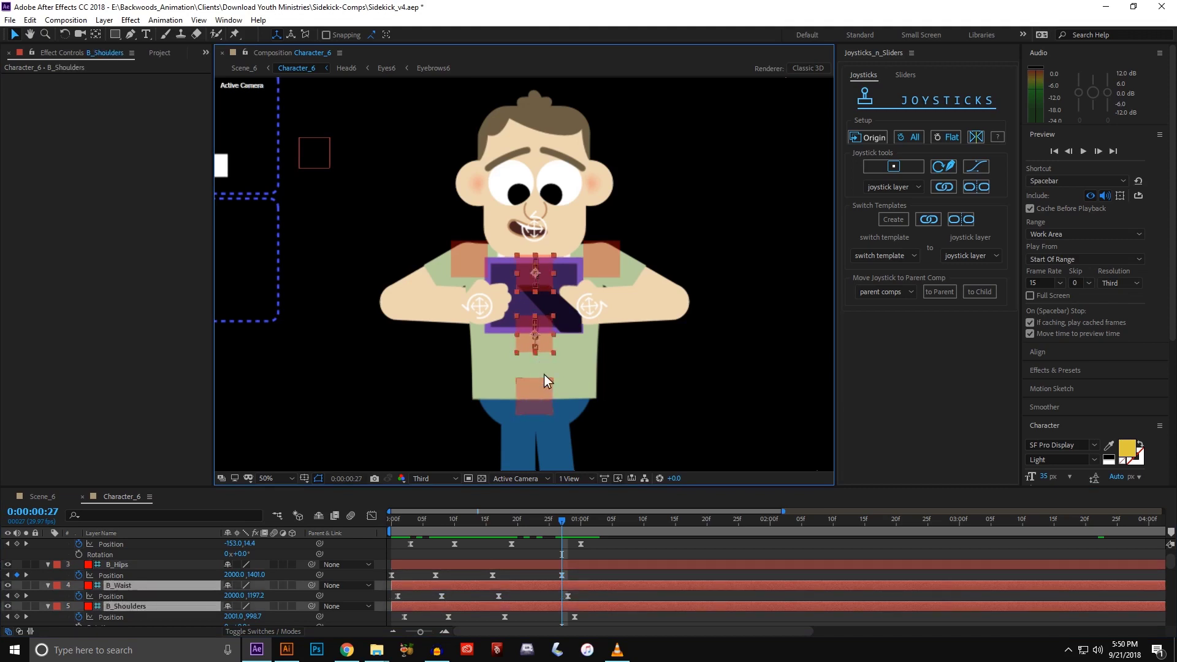
left_click(538, 390, "shift")
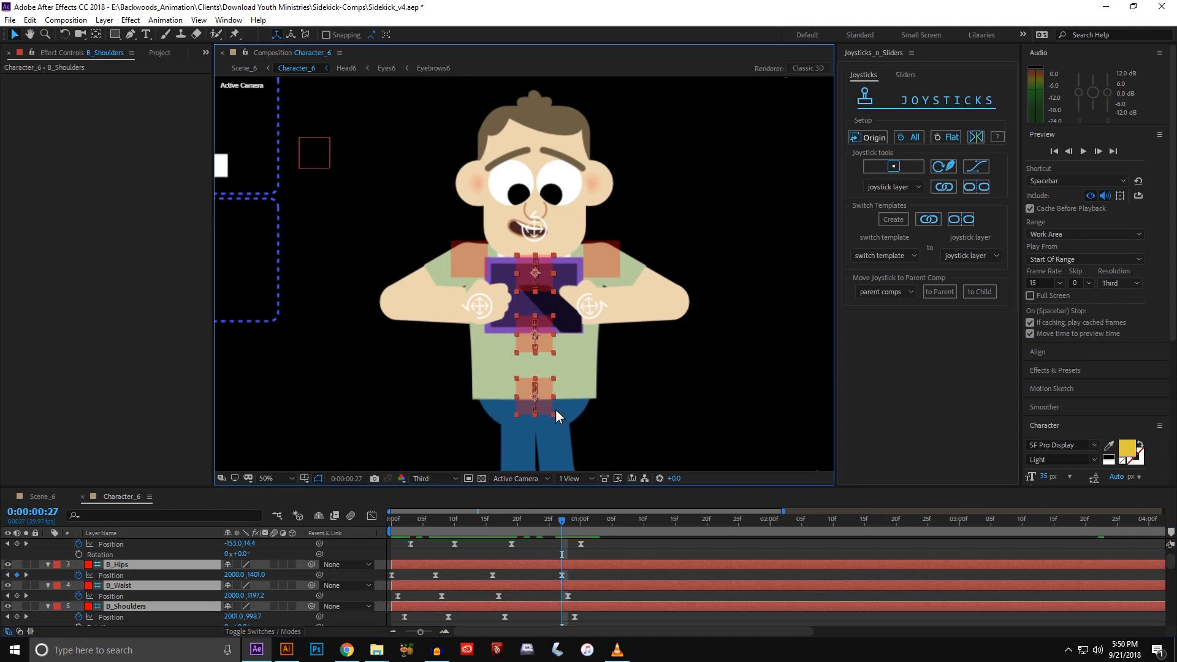
left_click(587, 574)
left_click_drag(580, 594, 591, 624)
left_click_drag(405, 619, 393, 619)
Review hips, waist and shoulders at frames 0, 7, 16 and 27, then select the B_Waist Position keyframes.
left_click(391, 518)
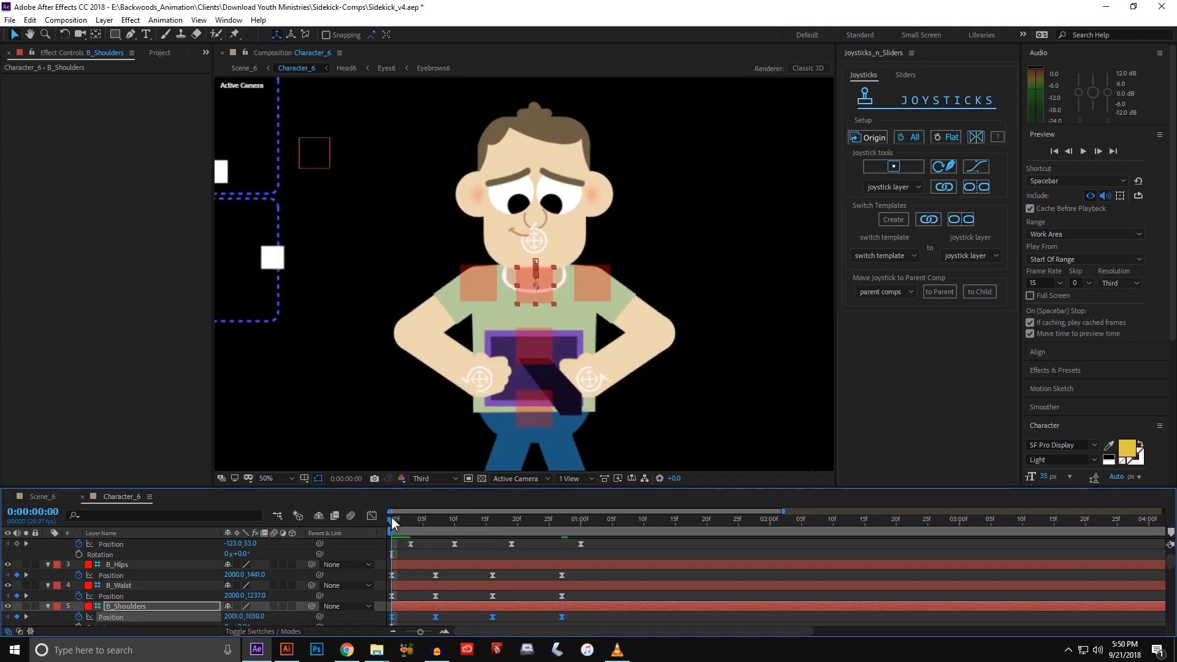
left_click(539, 400)
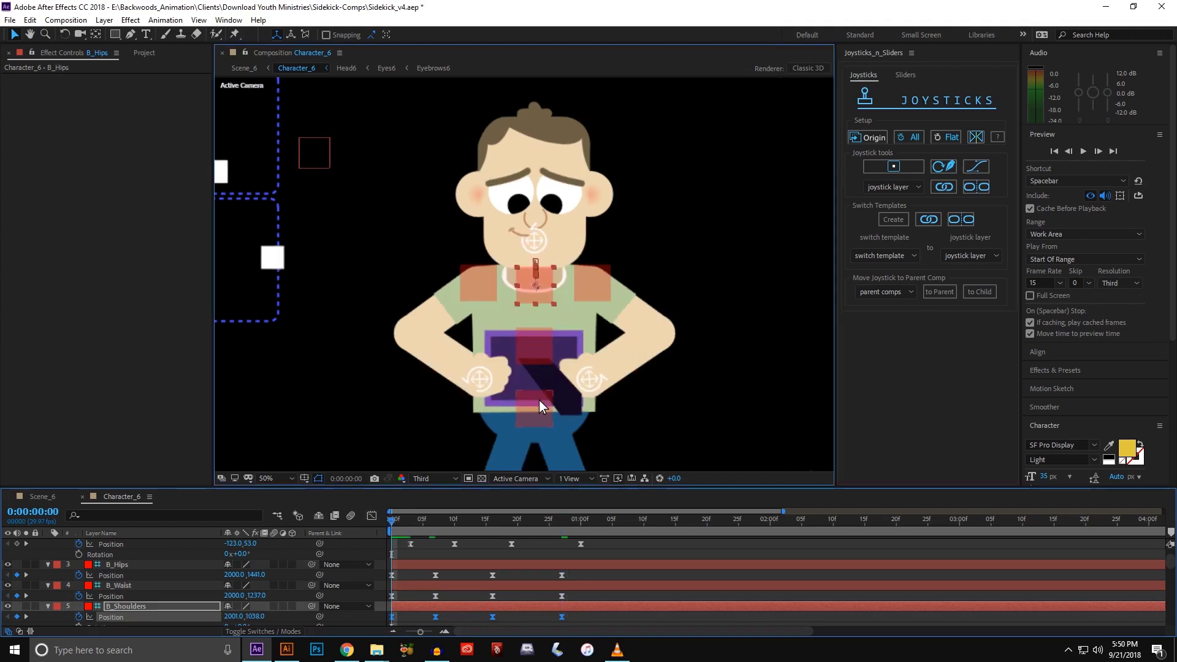
left_click(535, 356, "shift")
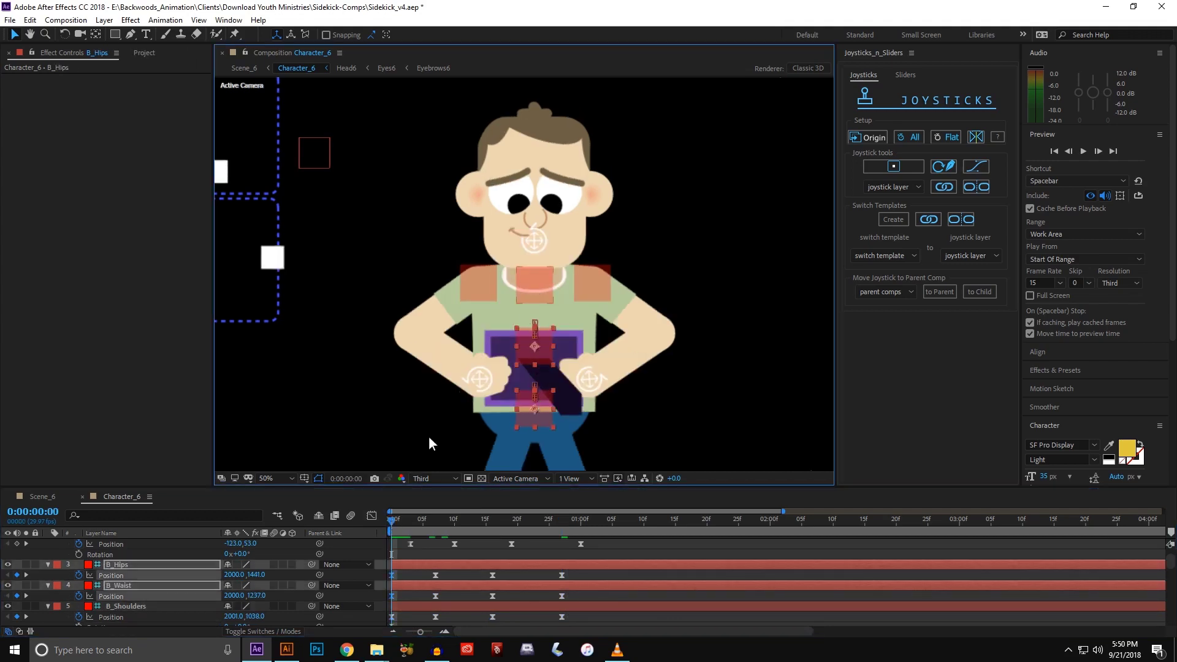
left_click(535, 284, "shift")
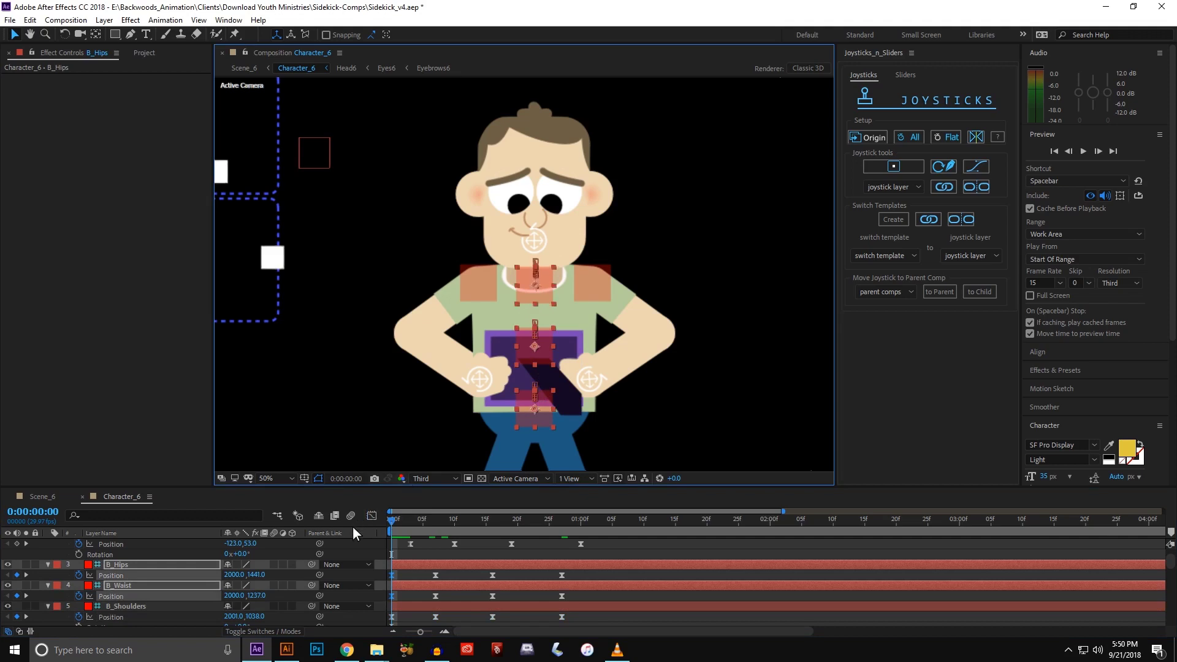
left_click(439, 522)
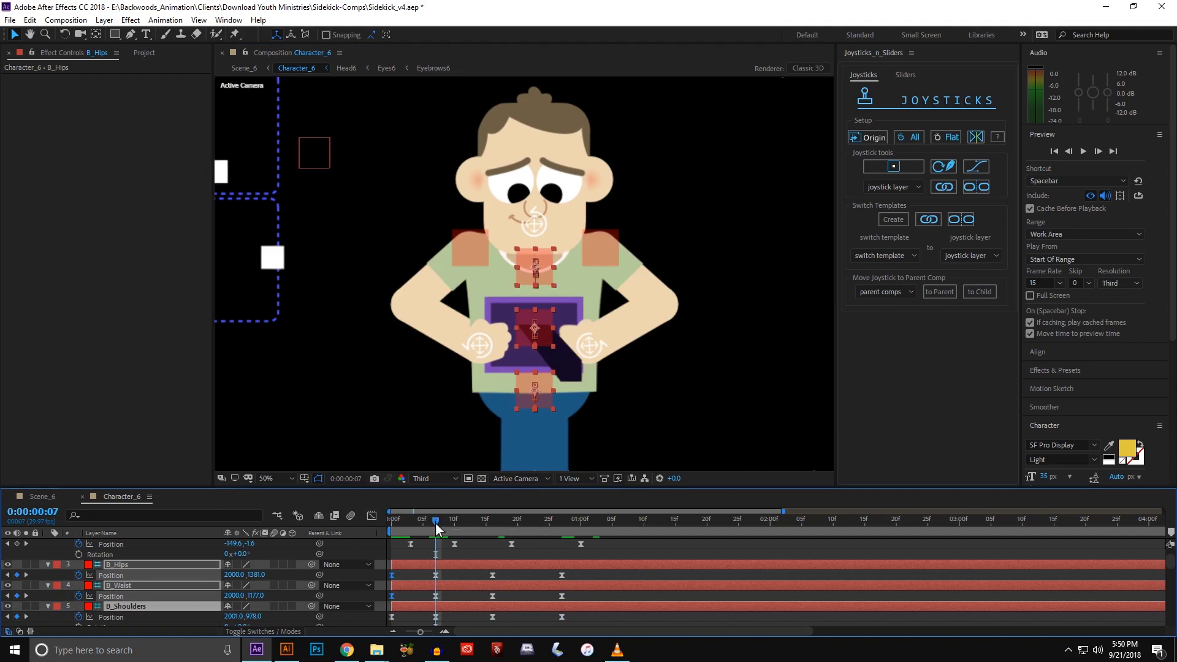
left_click(490, 521)
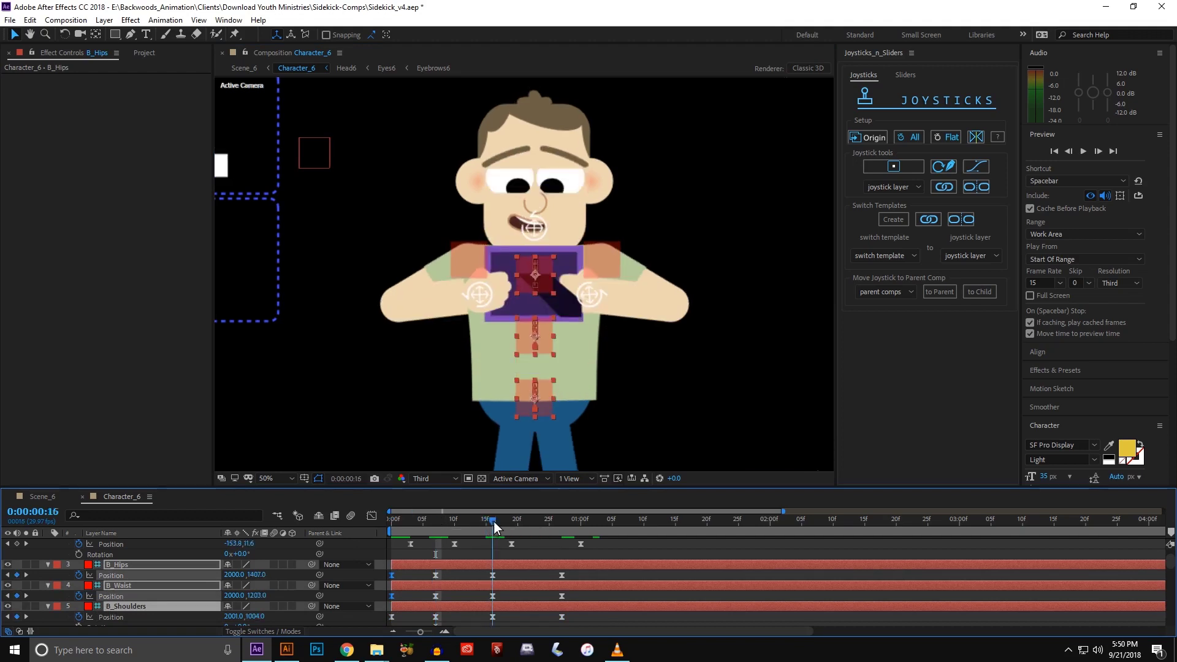
left_click(565, 521)
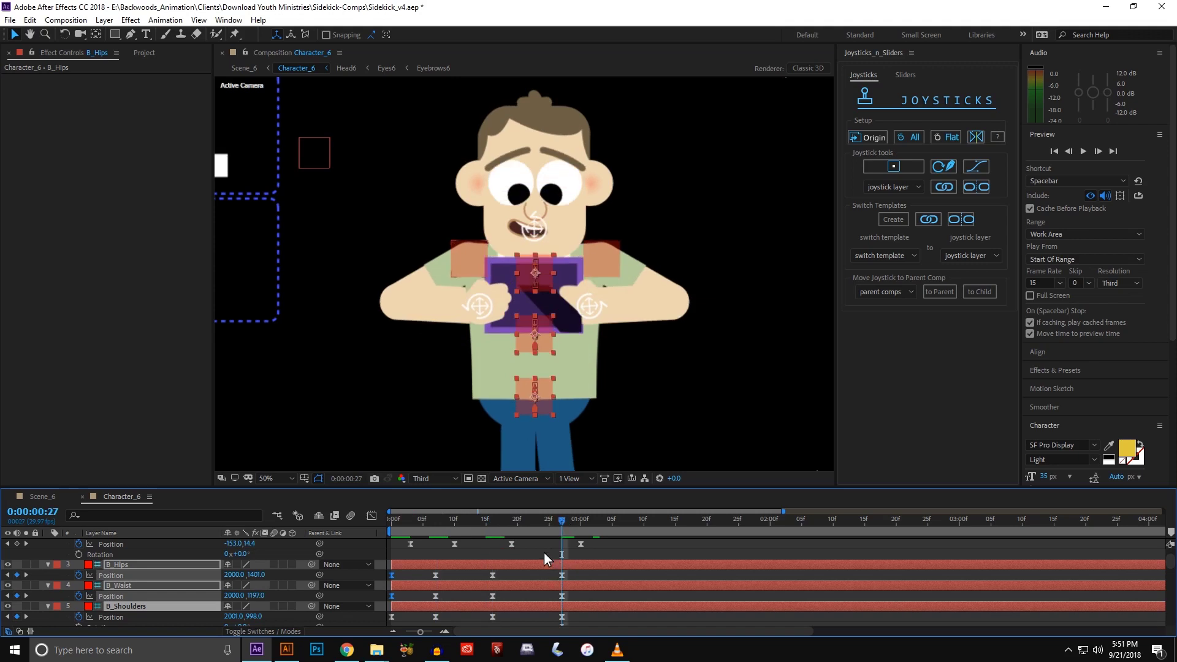
left_click(579, 598)
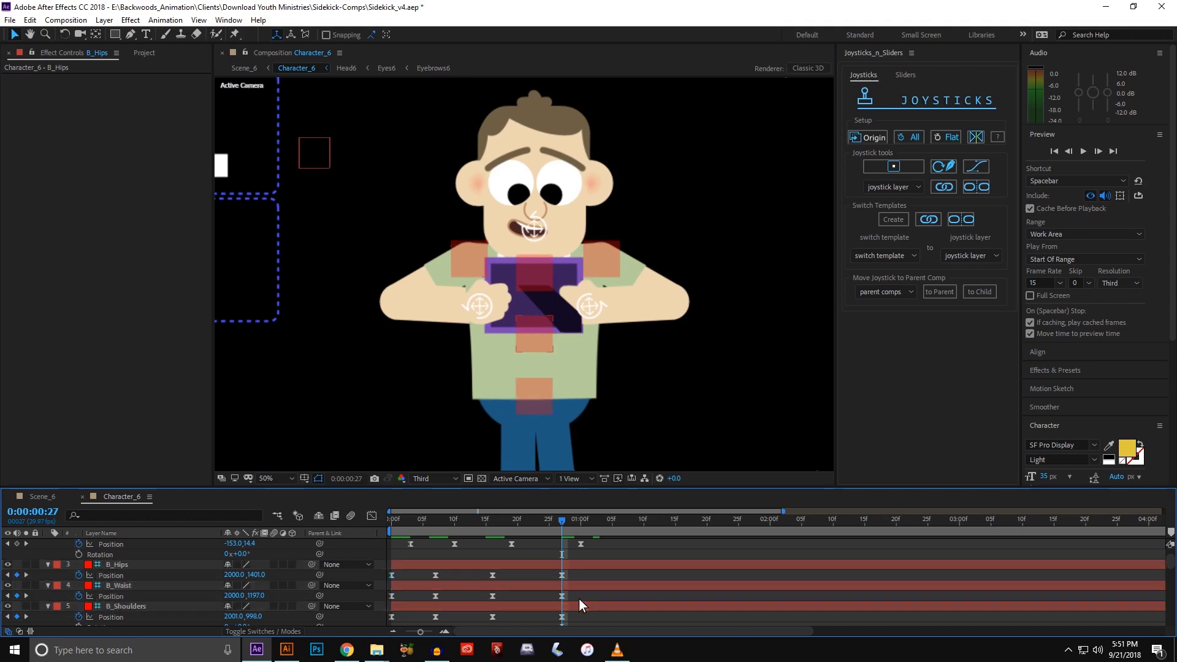
left_click_drag(577, 594, 387, 601)
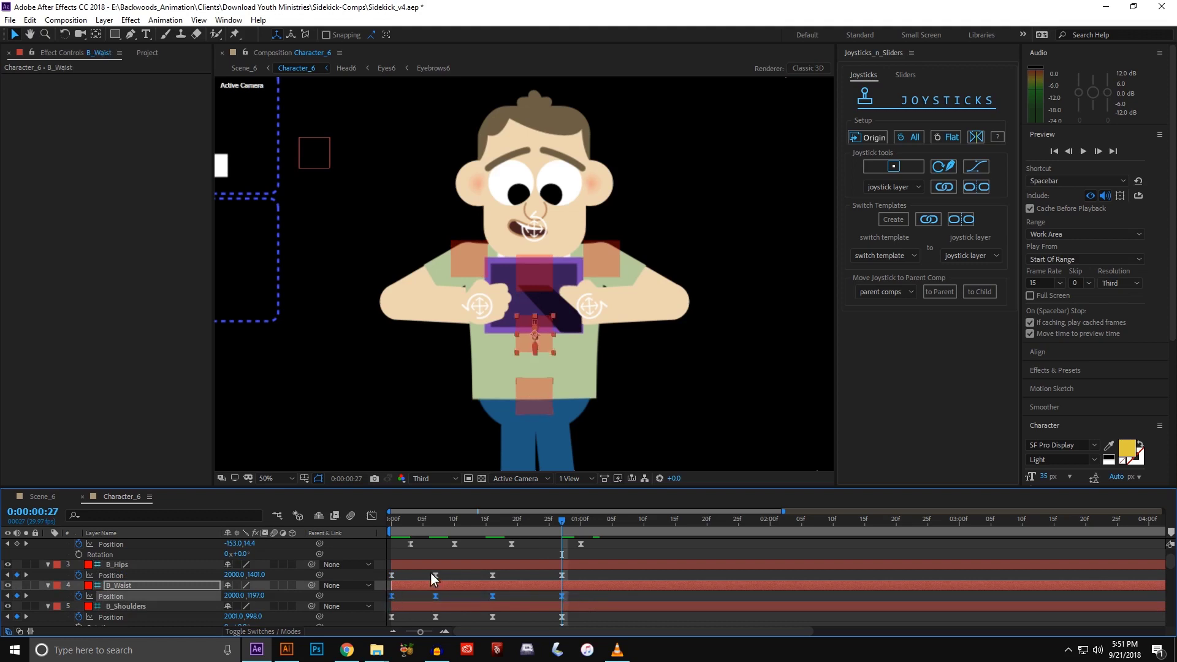
Delay the B_Waist keyframes by one frame and select the B_Shoulders Position keyframes.
double_click(393, 597)
left_click(659, 347)
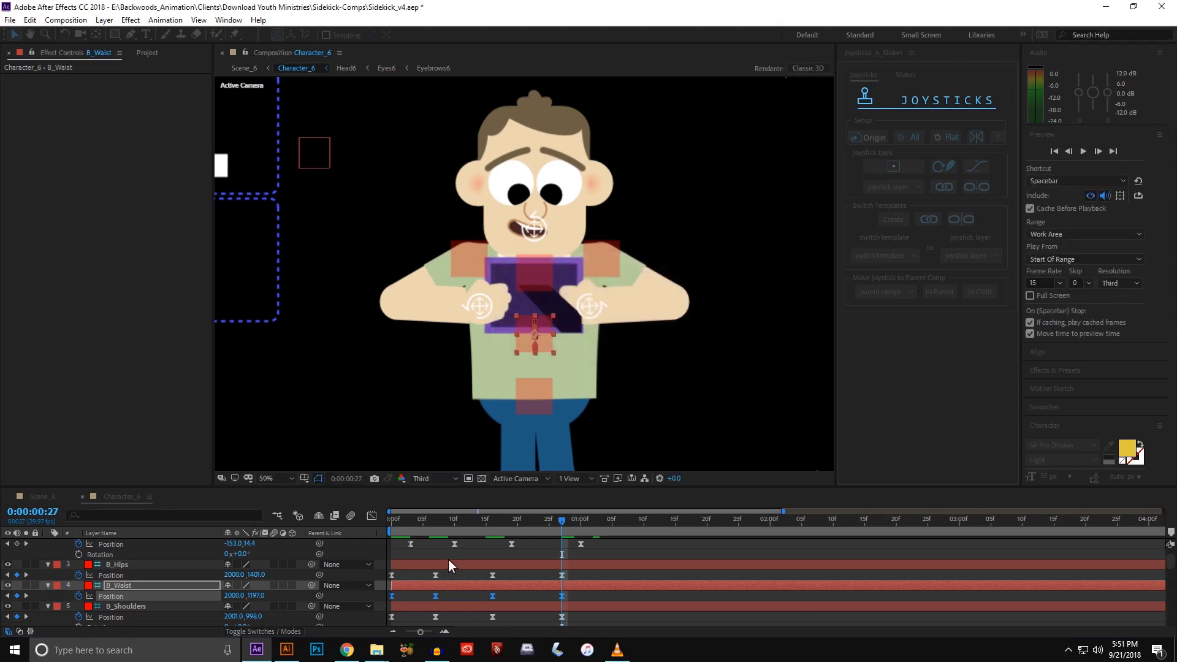
left_click_drag(394, 597, 397, 598)
left_click_drag(577, 617, 400, 618)
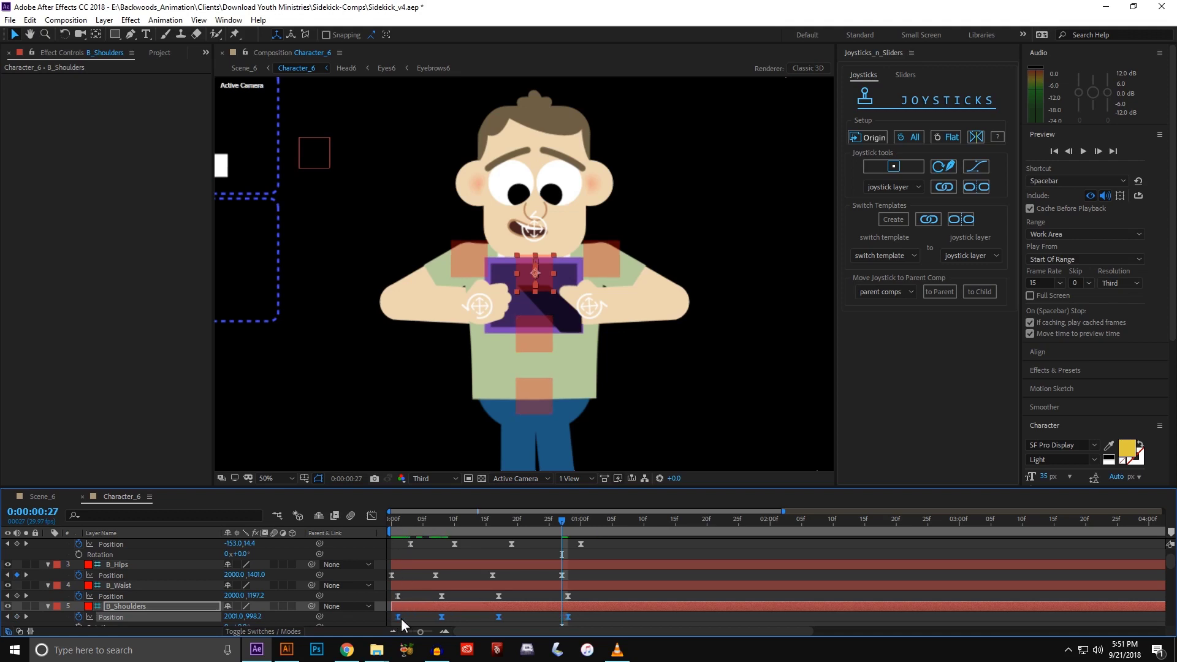
Preview the body animation from the start and select the hips control.
left_click(387, 523)
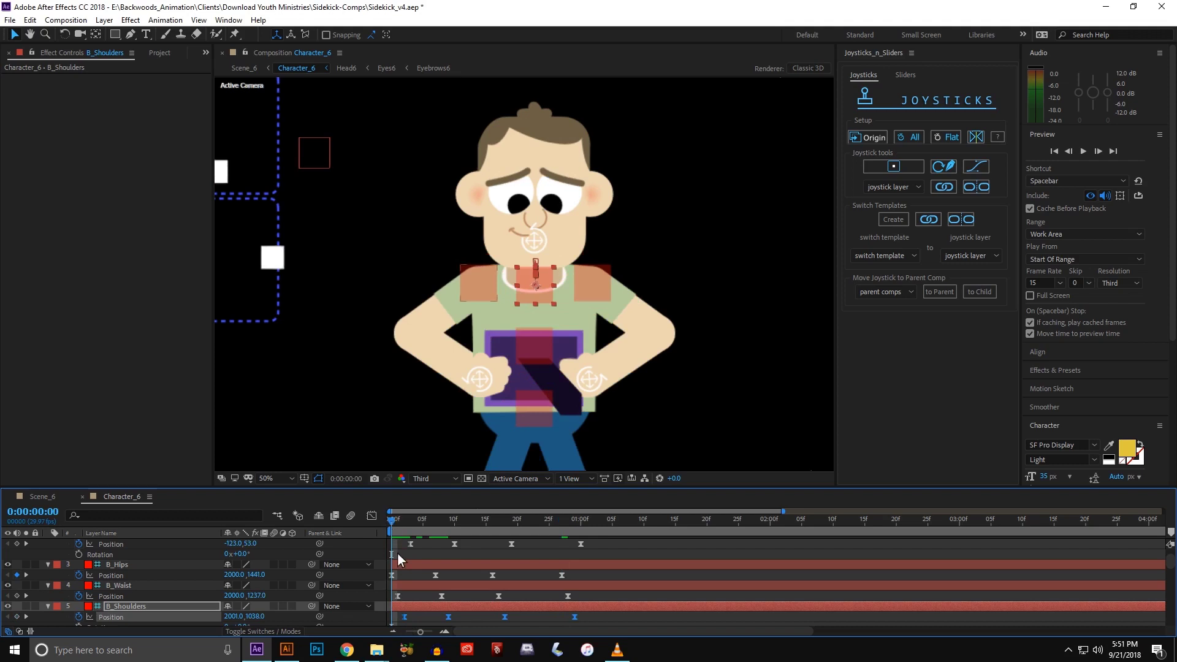
key("space")
left_click(395, 564)
left_click(404, 609)
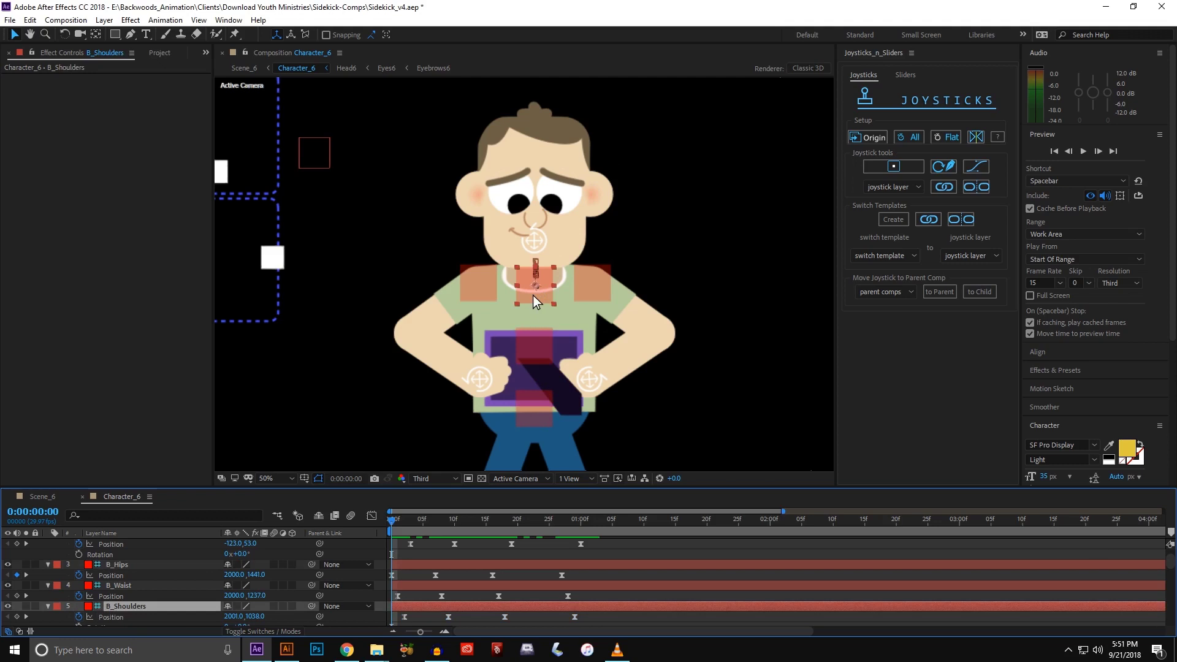
left_click(528, 415)
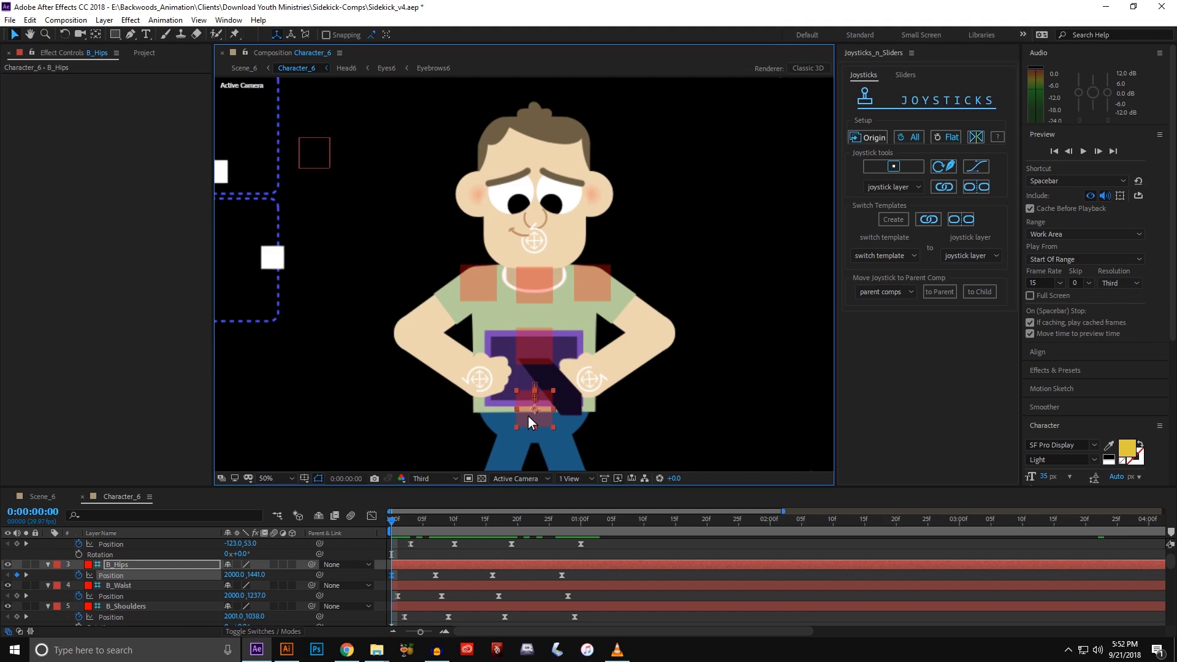
Return to frame 0 in Character_6 and select the B_Hips Position keyframes.
double_click(416, 585)
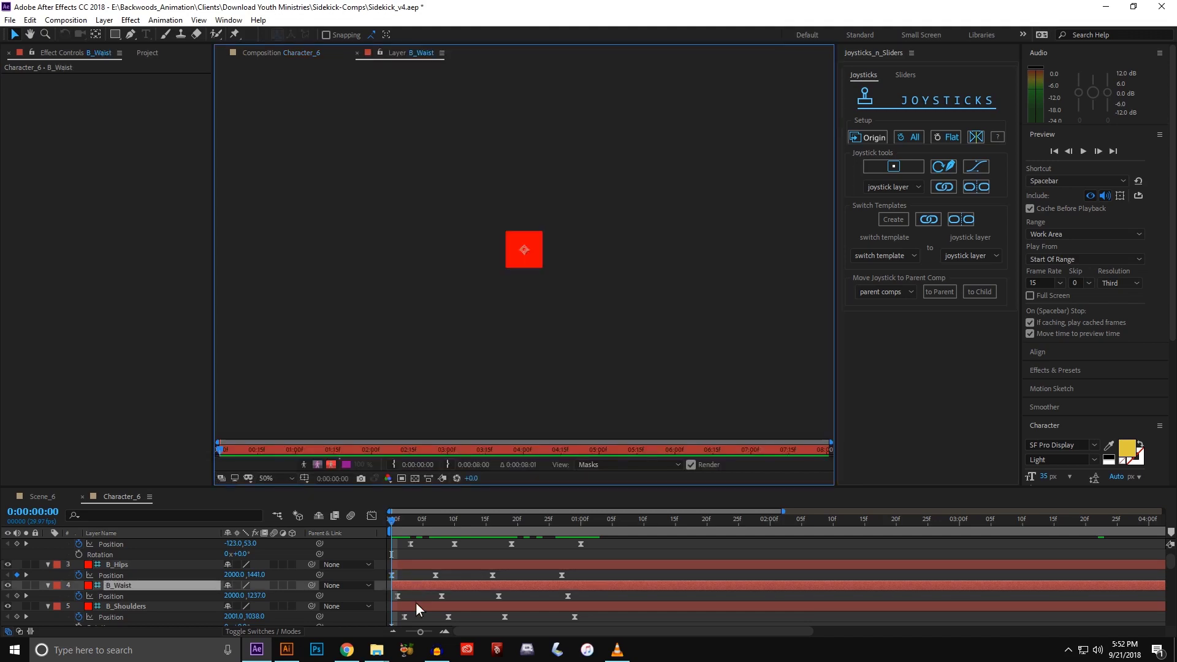
left_click(287, 53)
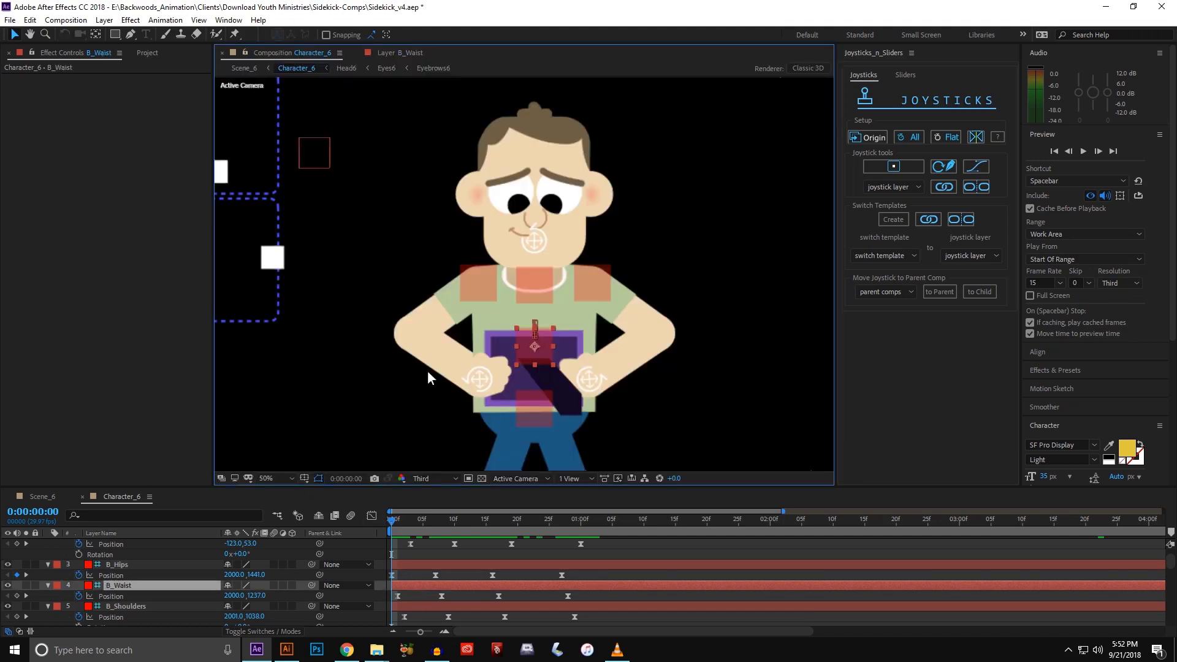
left_click(395, 523)
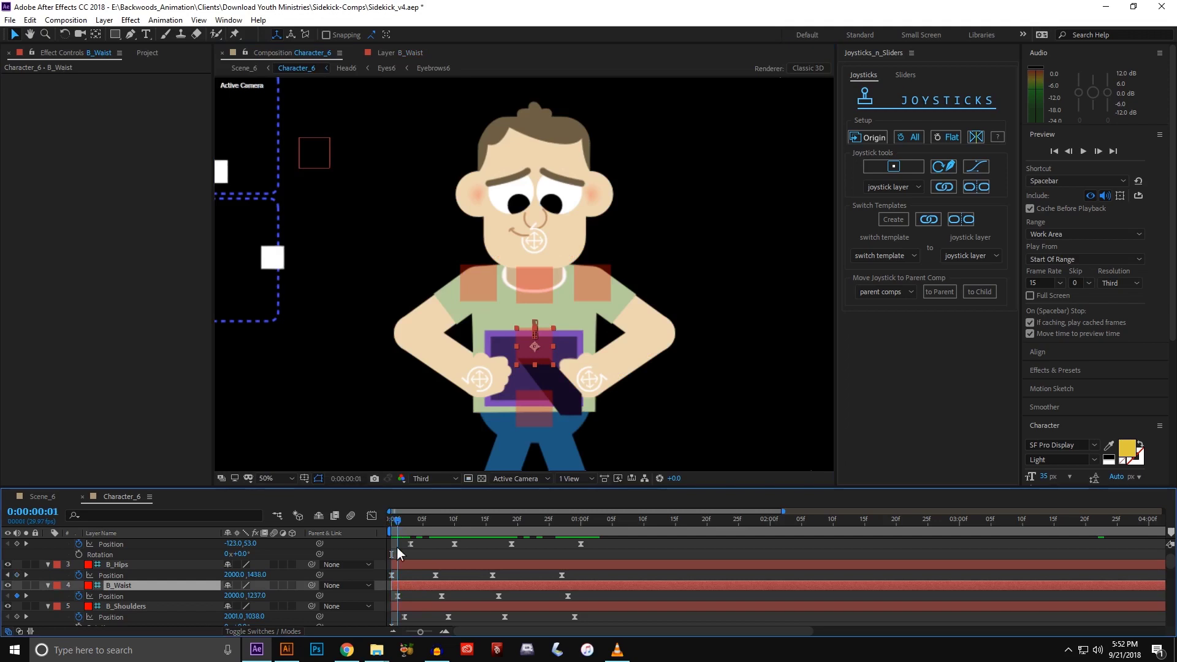
left_click_drag(395, 524, 389, 523)
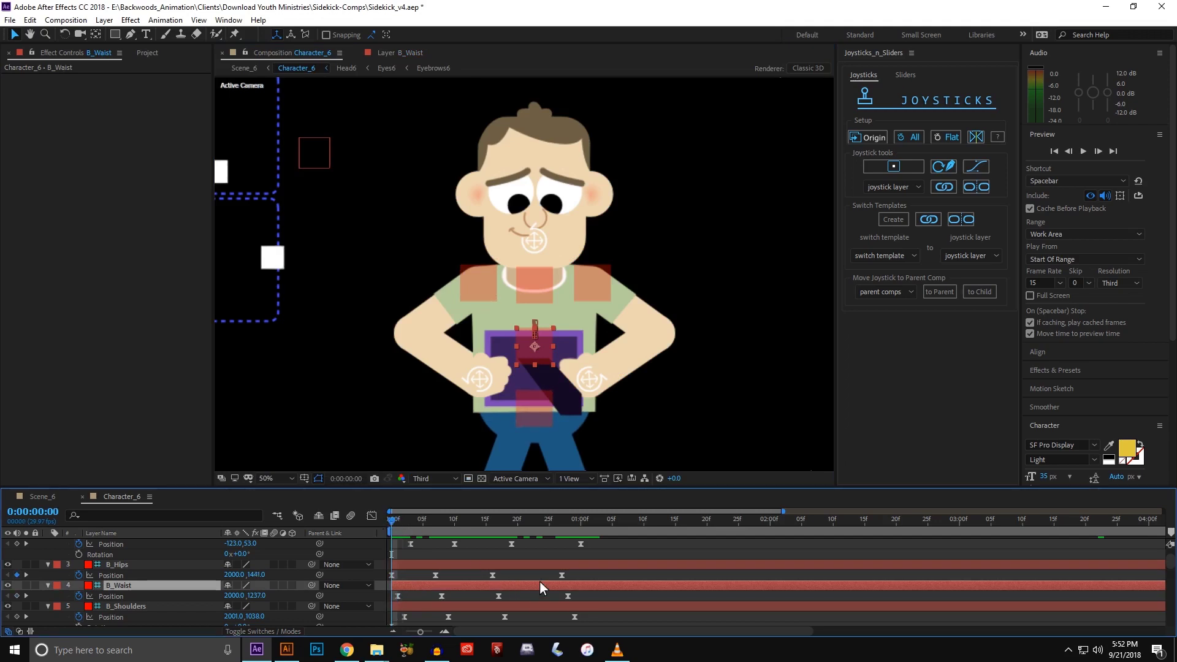
left_click_drag(575, 574, 382, 578)
In the B_Hips speed graph, widen the first Position keyframe's influence to soften the start.
left_click(370, 515)
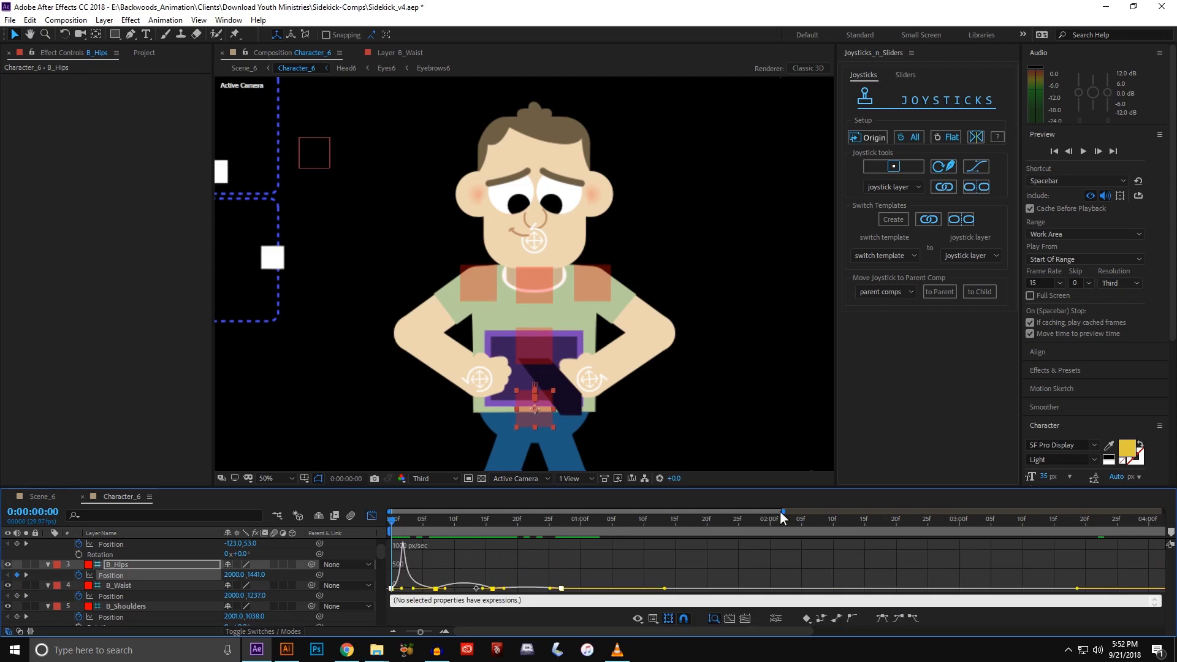
left_click_drag(785, 516, 477, 505)
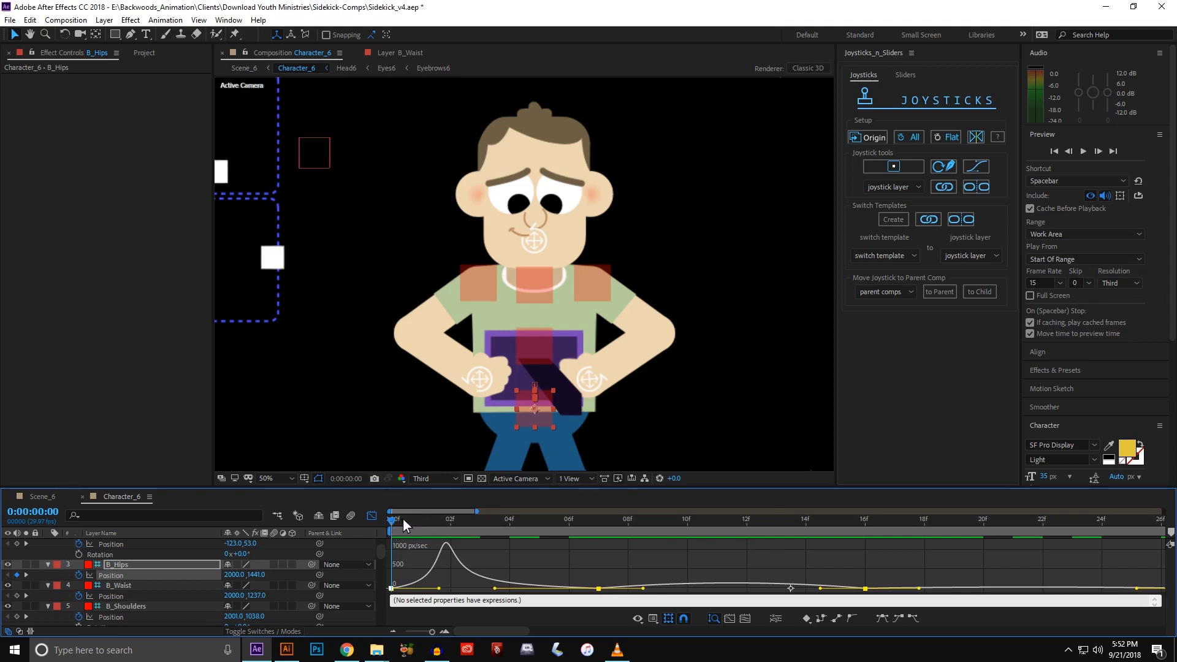
left_click_drag(407, 518, 444, 518)
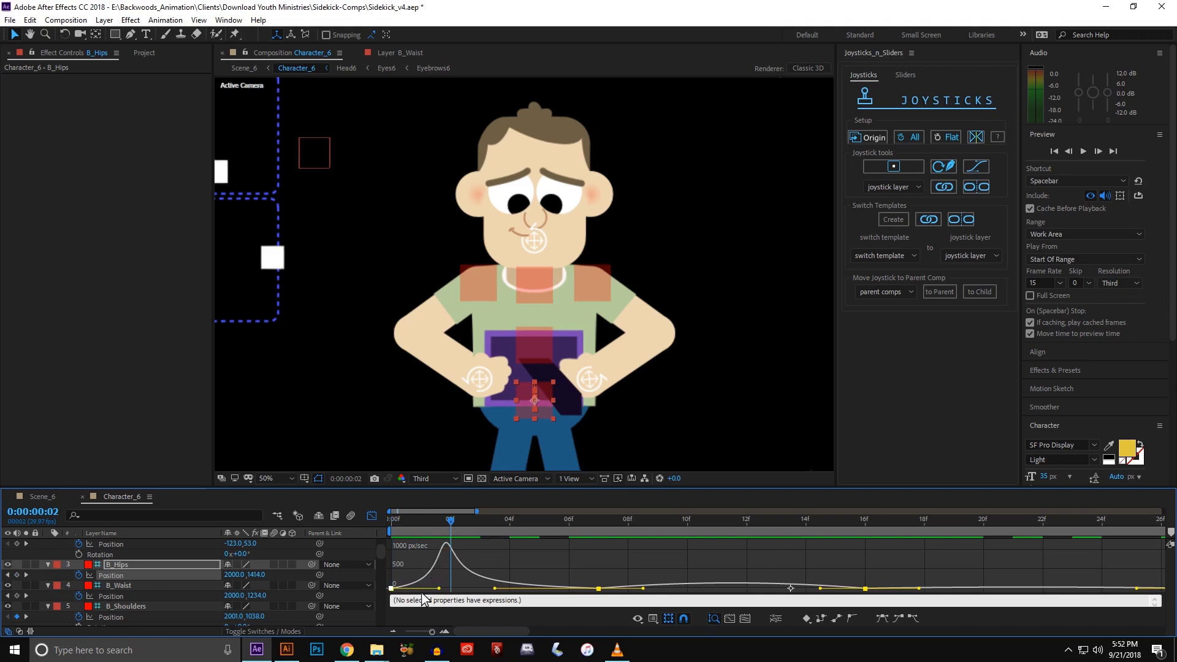
left_click(392, 590)
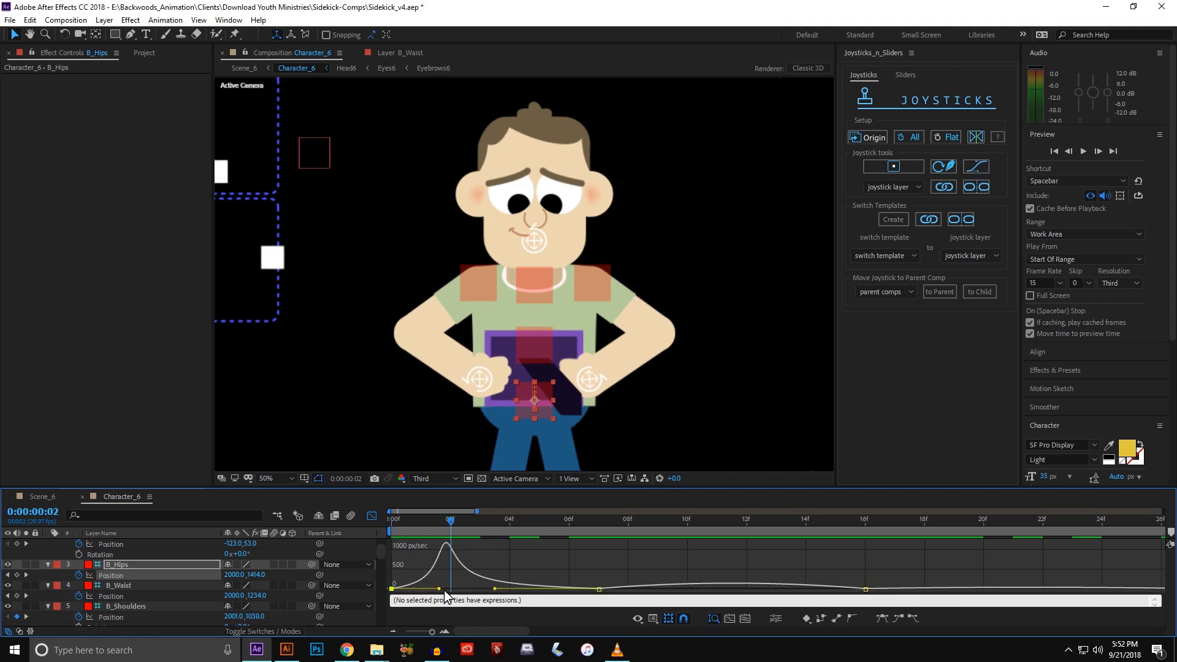
left_click_drag(439, 590, 437, 590)
left_click_drag(451, 521, 600, 539)
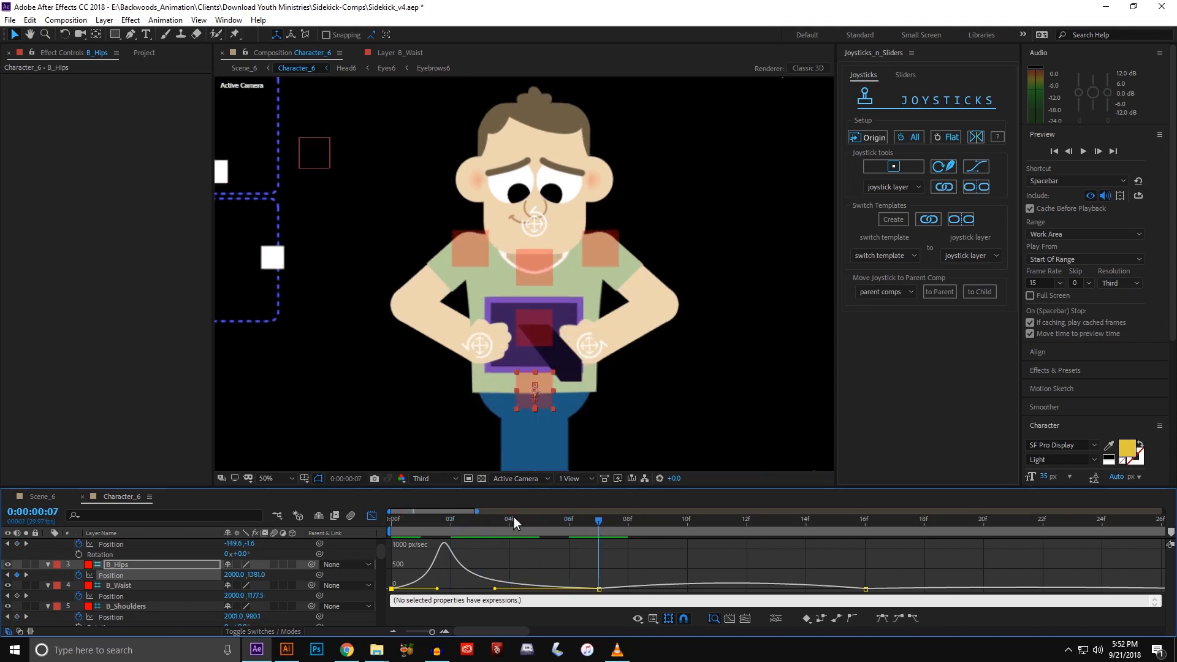
left_click_drag(478, 512, 627, 525)
Apply Easy Ease to only the later B_Hips Position keyframes.
left_click(481, 581)
double_click(480, 583)
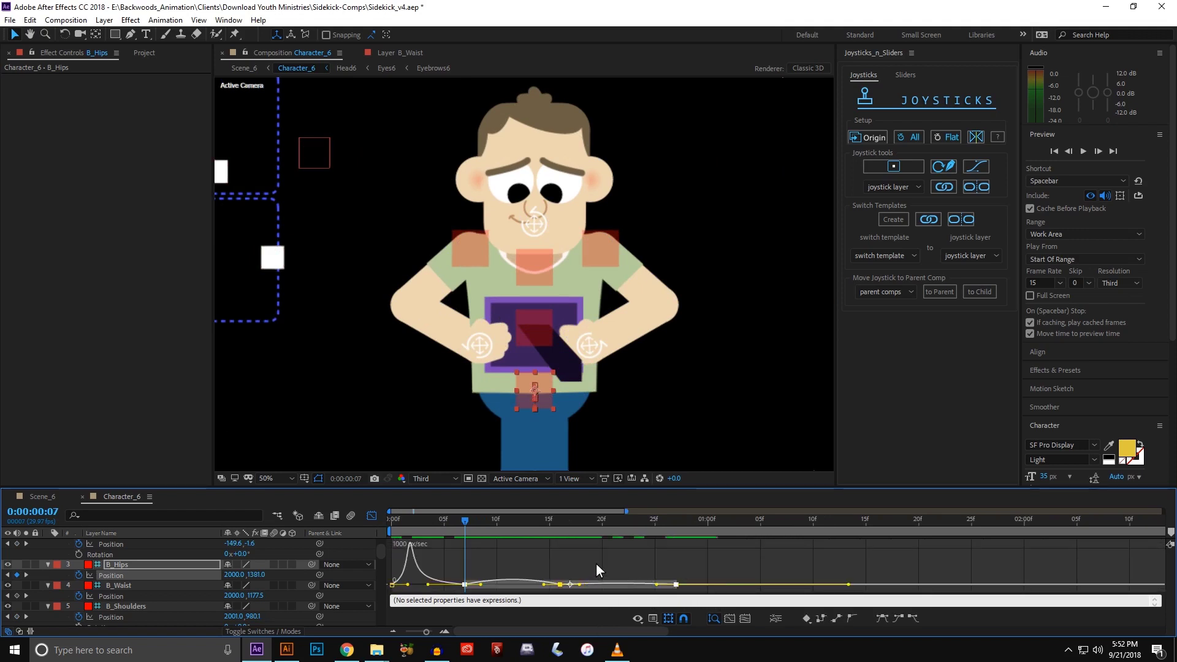
key("F9")
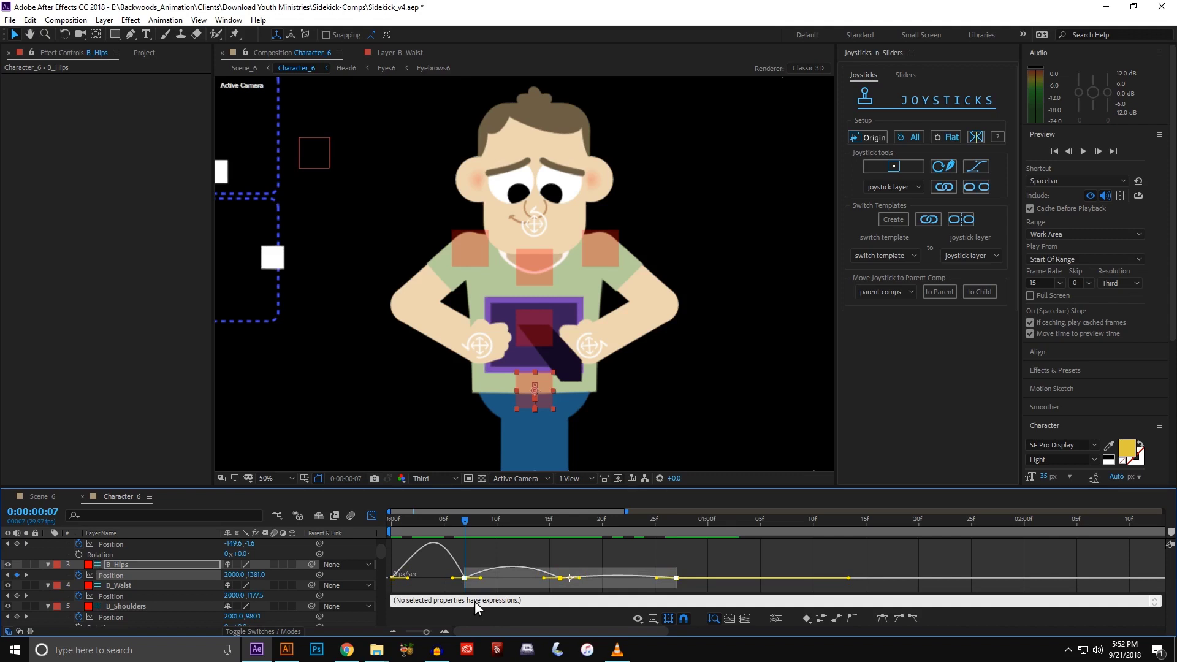
key("ctrl+z")
left_click_drag(487, 558, 677, 597)
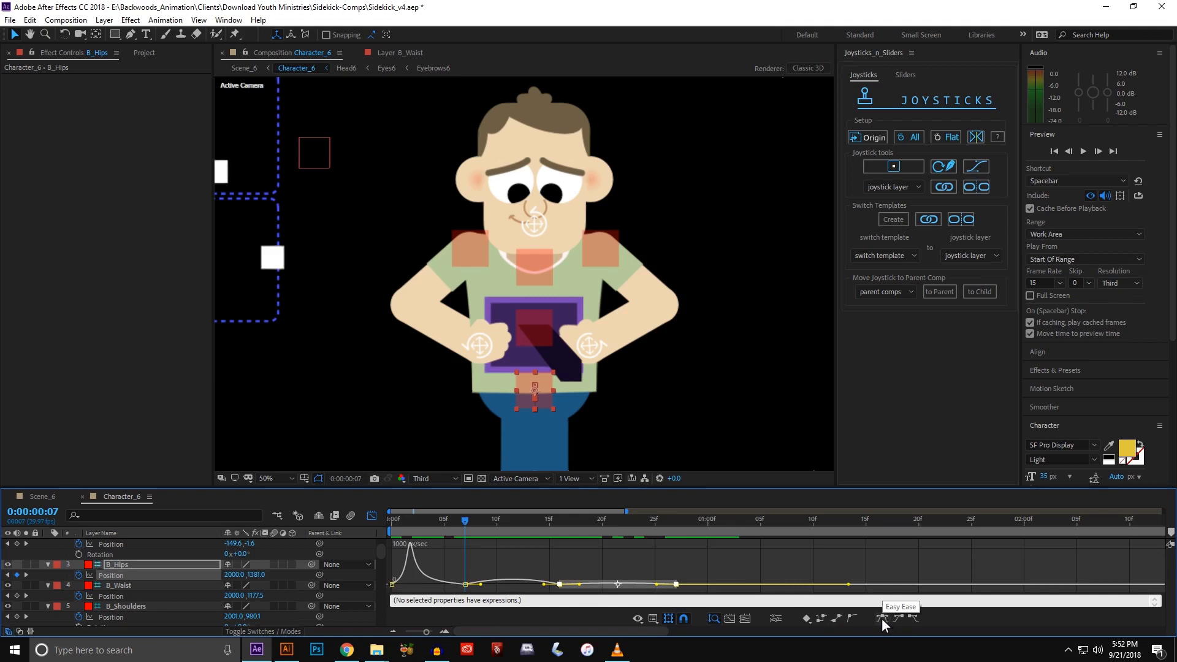
left_click(882, 618)
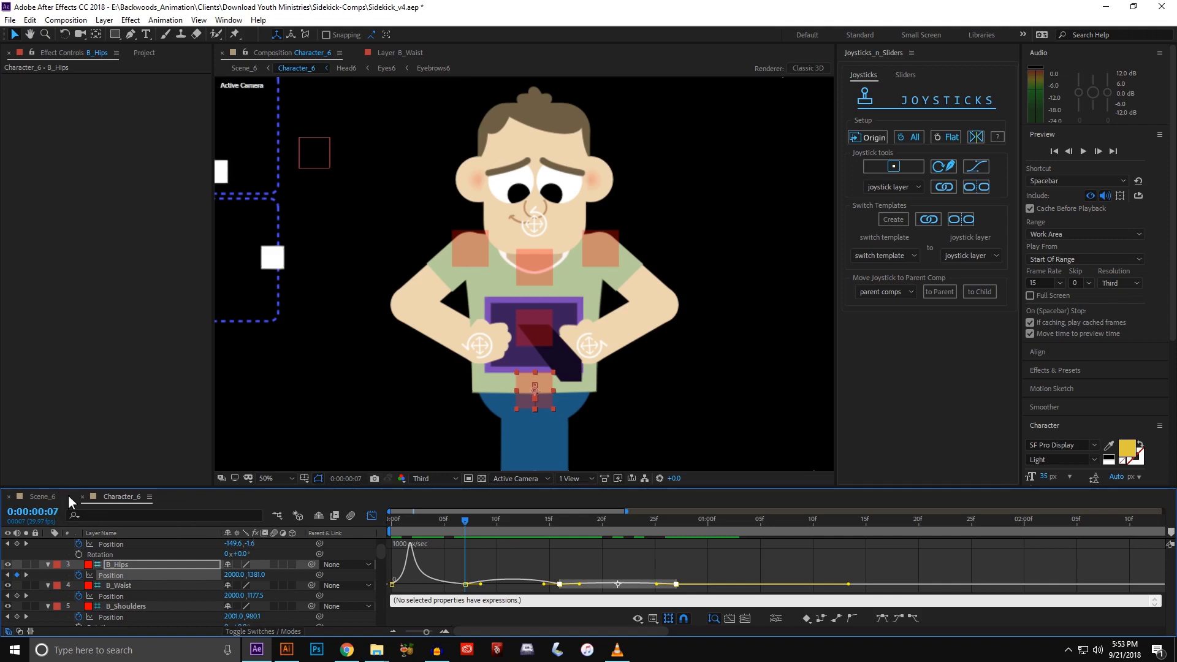
Switch back to keyframe bars, zoom the timeline out, and select the C_R_Hand control.
key("shift+F3")
scroll(452, 582, "up", 2)
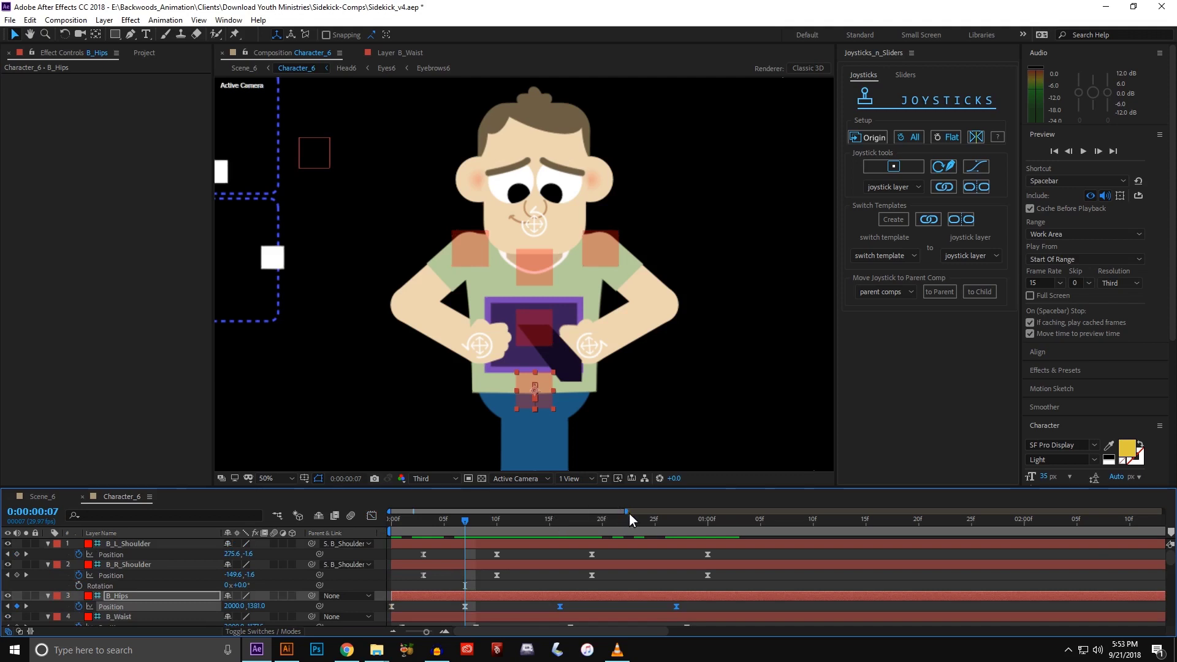
left_click_drag(630, 512, 1068, 511)
scroll(464, 565, "down", 3)
left_click(472, 562)
left_click(482, 344)
scroll(413, 598, "down", 2)
left_click(408, 523)
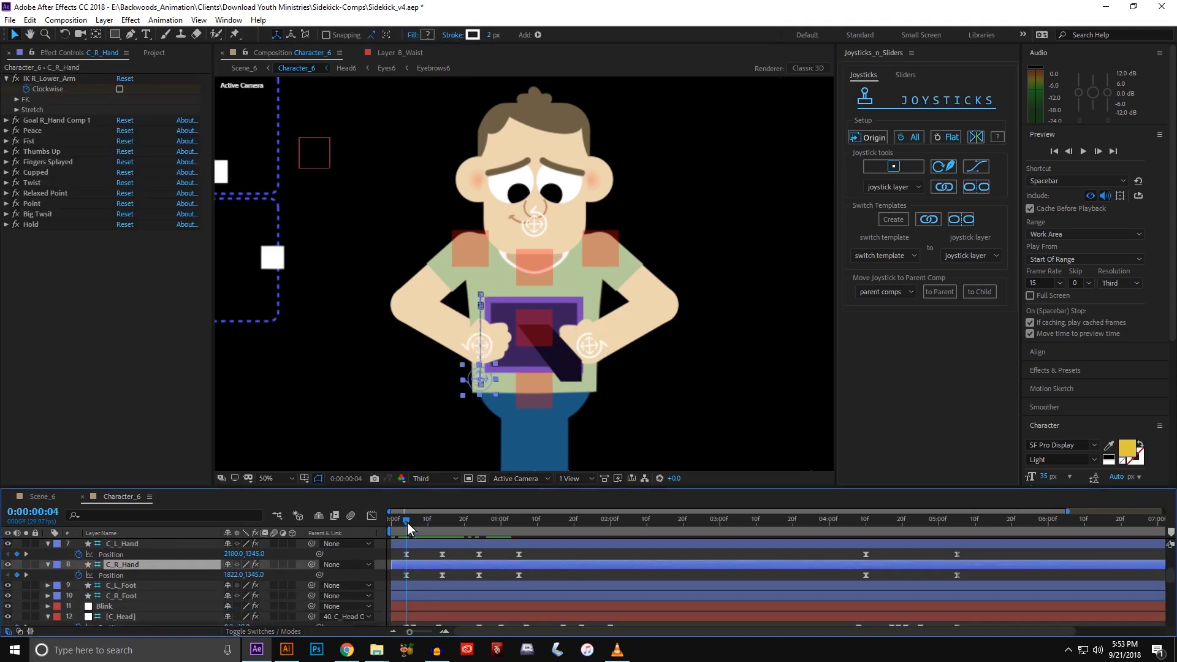
left_click(442, 577)
left_click_drag(405, 520, 445, 528)
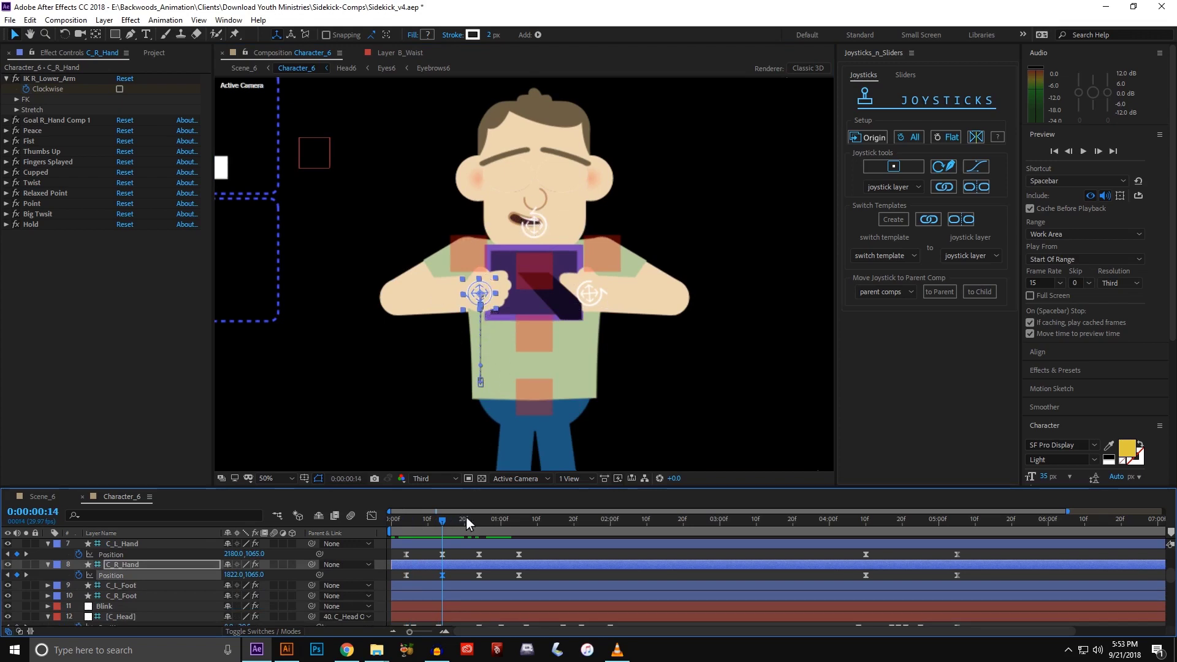
left_click_drag(479, 524, 523, 522)
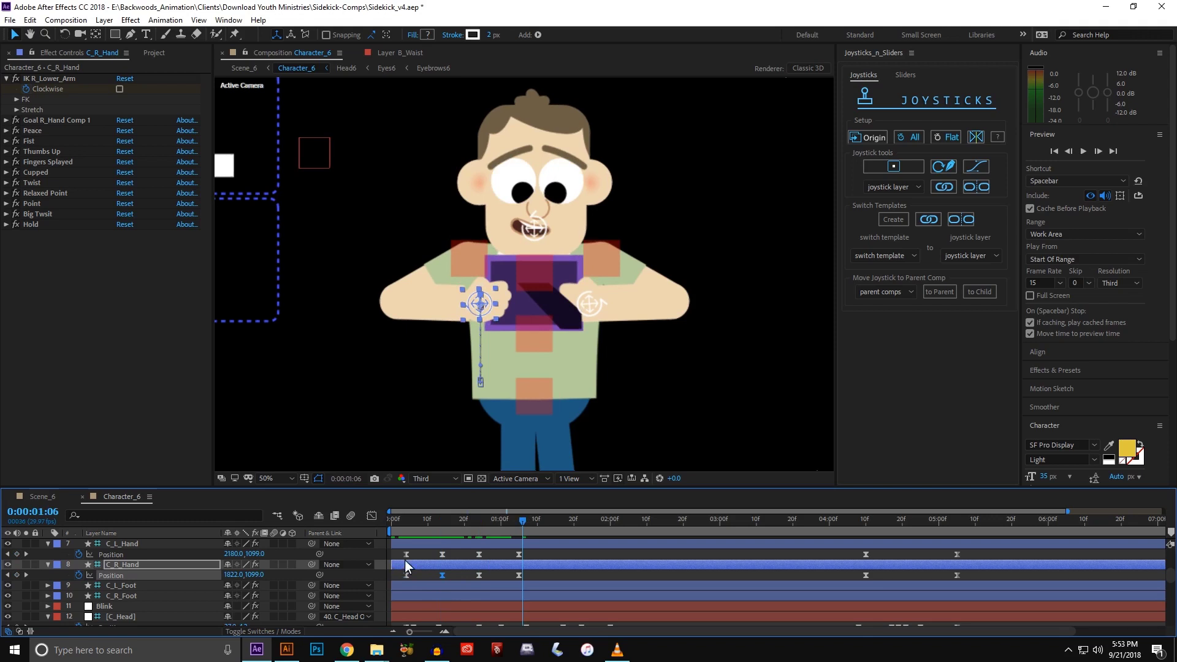
scroll(402, 561, "up", 3)
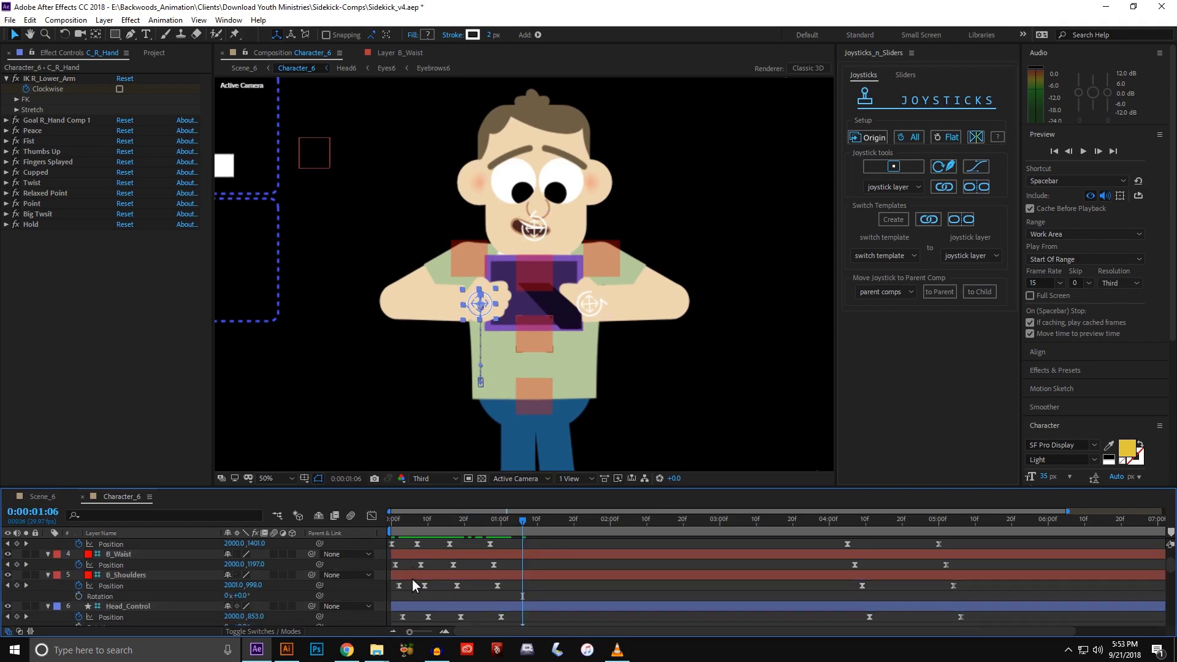
scroll(415, 581, "down", 3)
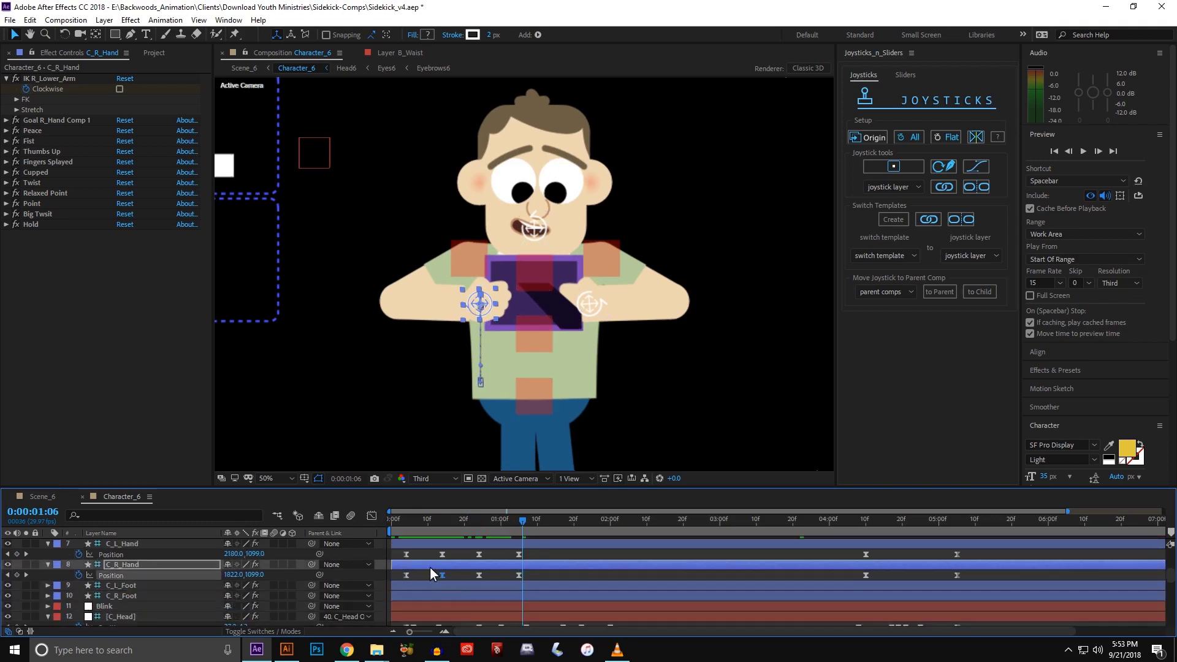
left_click(536, 573)
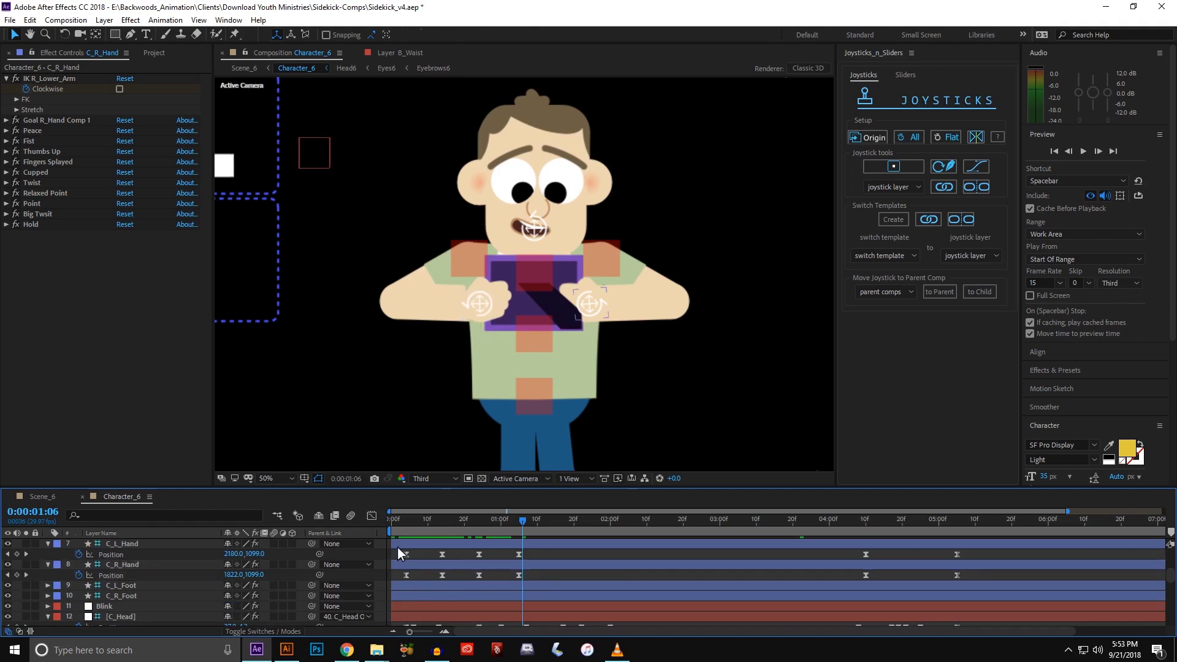
left_click(398, 547)
left_click_drag(406, 522, 420, 521)
key("space")
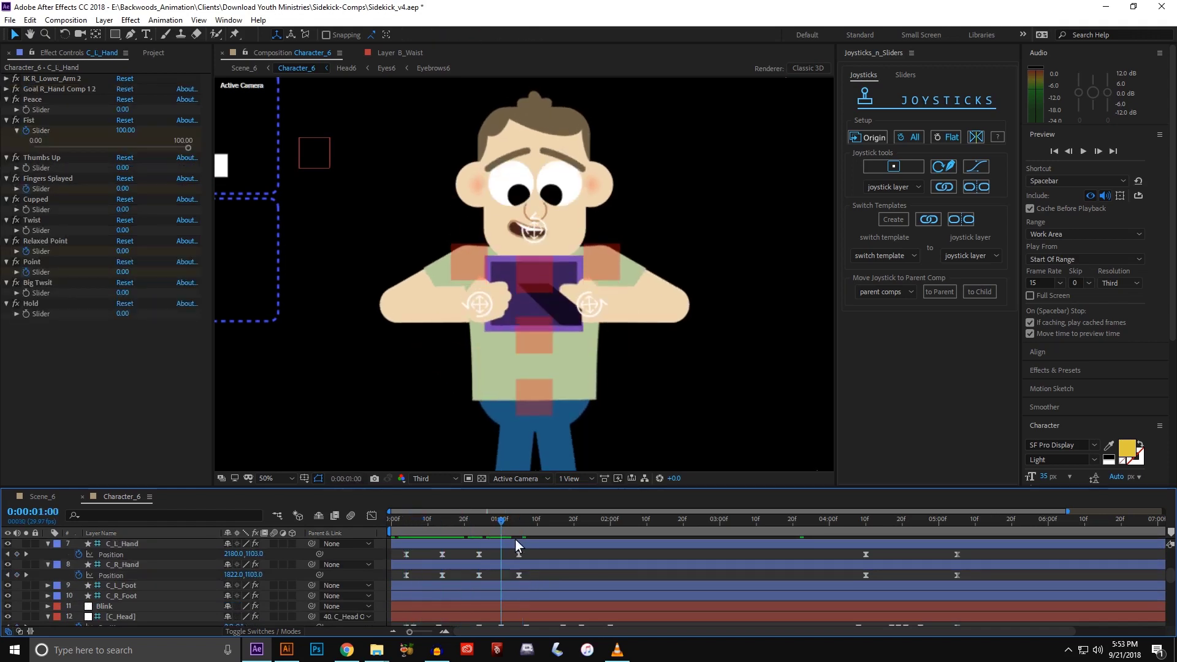
scroll(535, 555, "up", 5)
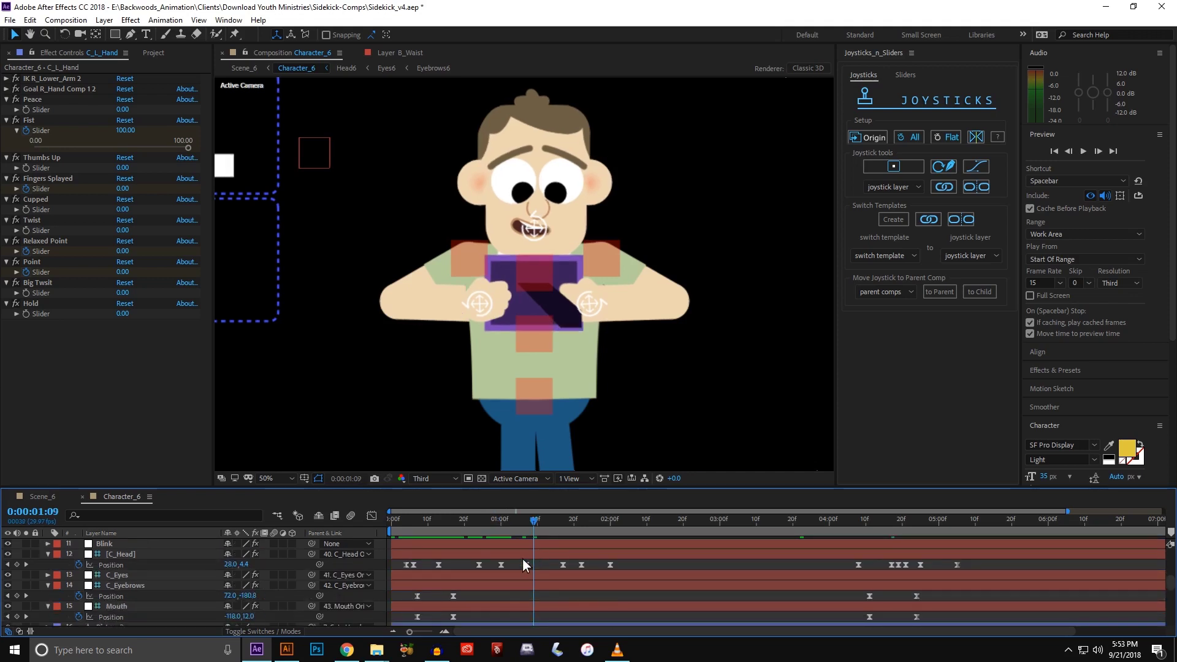
scroll(523, 560, "up", 5)
Scrub B_L_Shoulder's keyframes between frames 0 and 11, then return to the first frame.
left_click(501, 546)
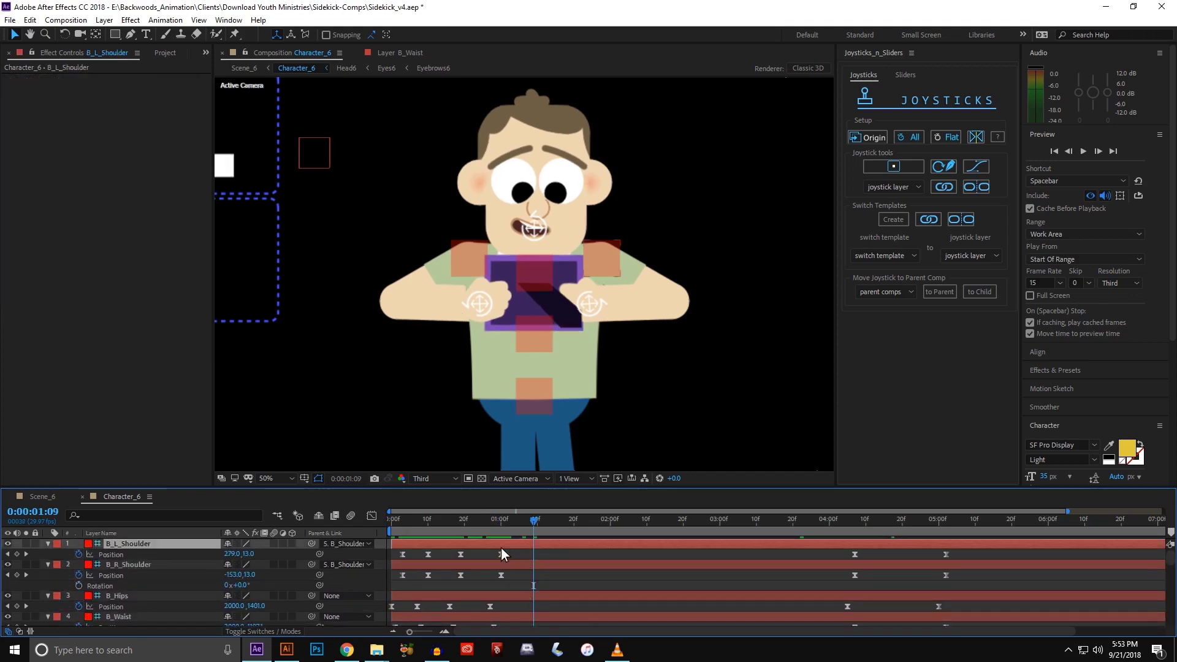
left_click(402, 521)
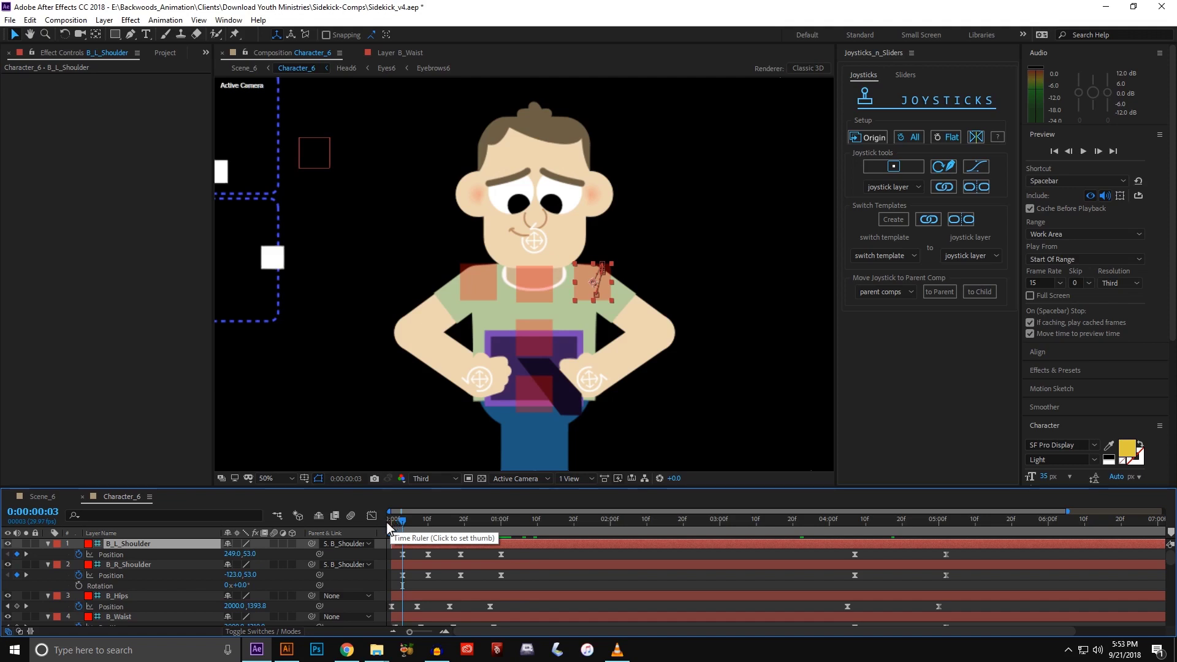
left_click_drag(403, 525, 431, 525)
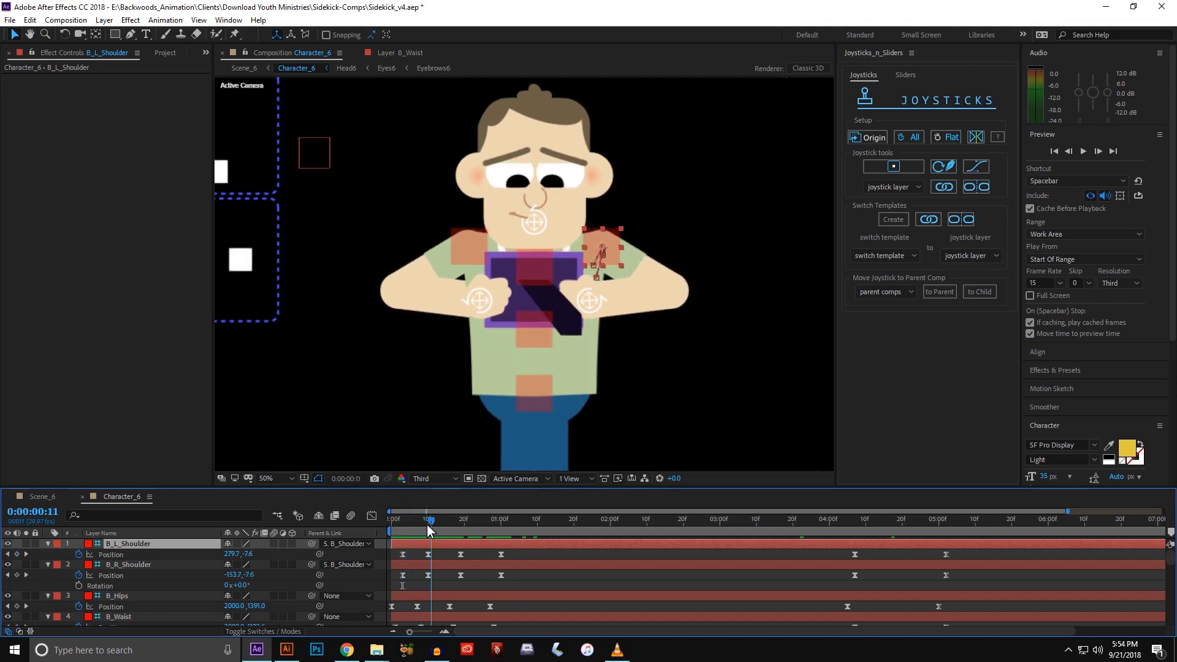
key("Home")
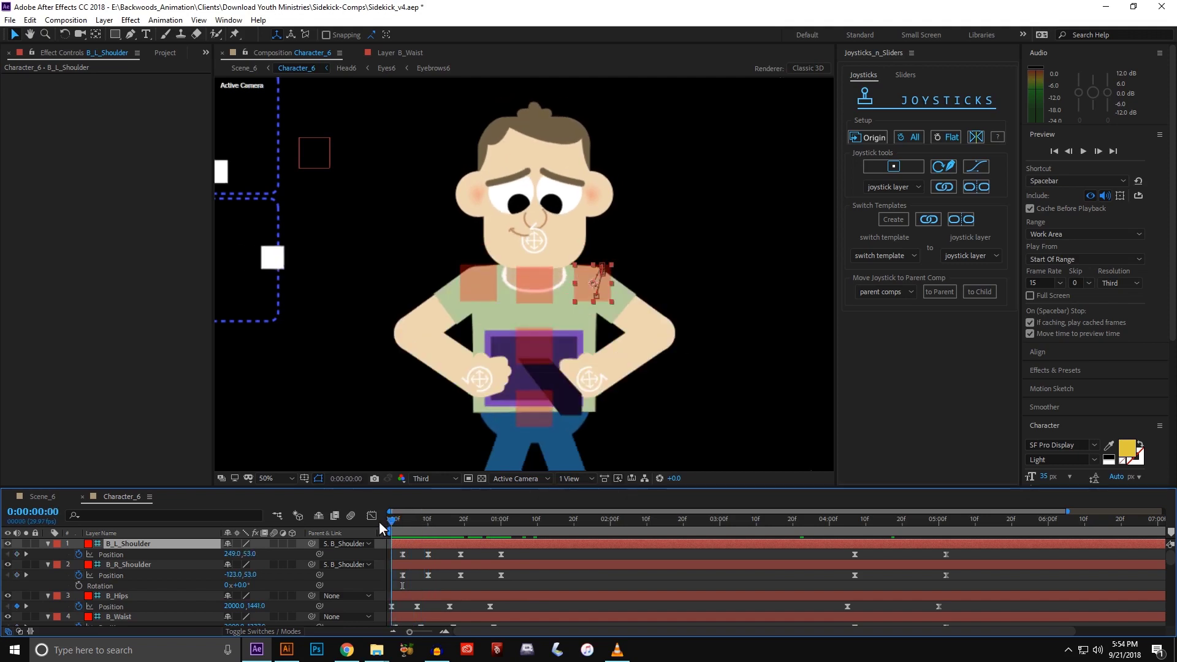
left_click(396, 522)
left_click(434, 519)
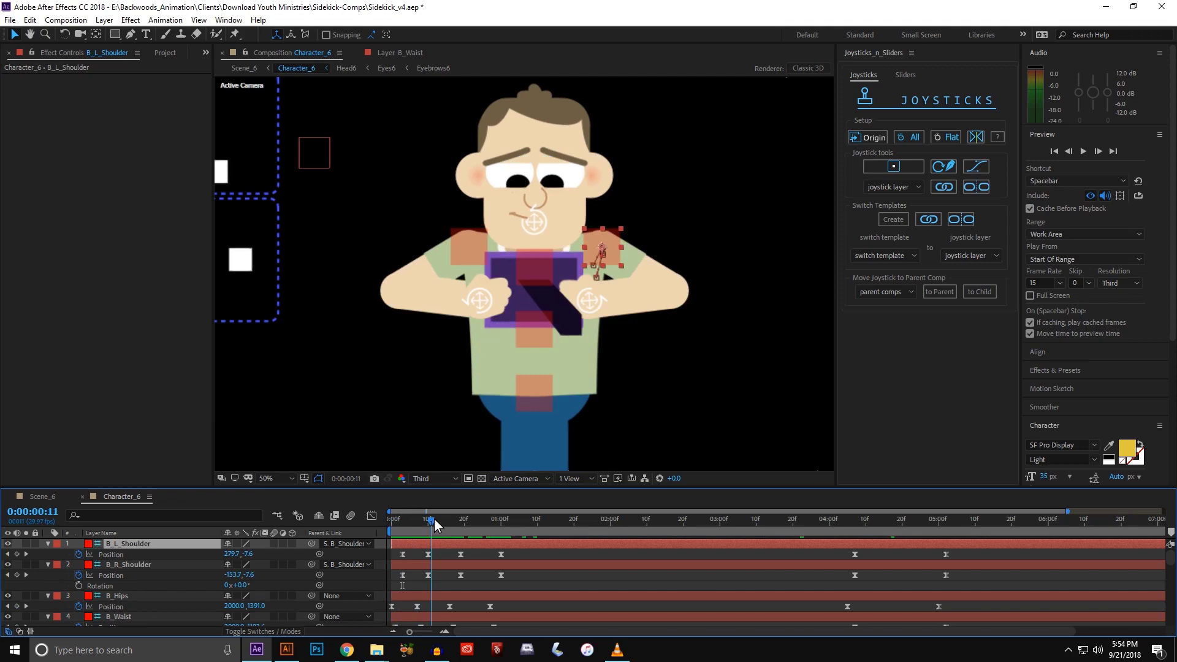
left_click(430, 519)
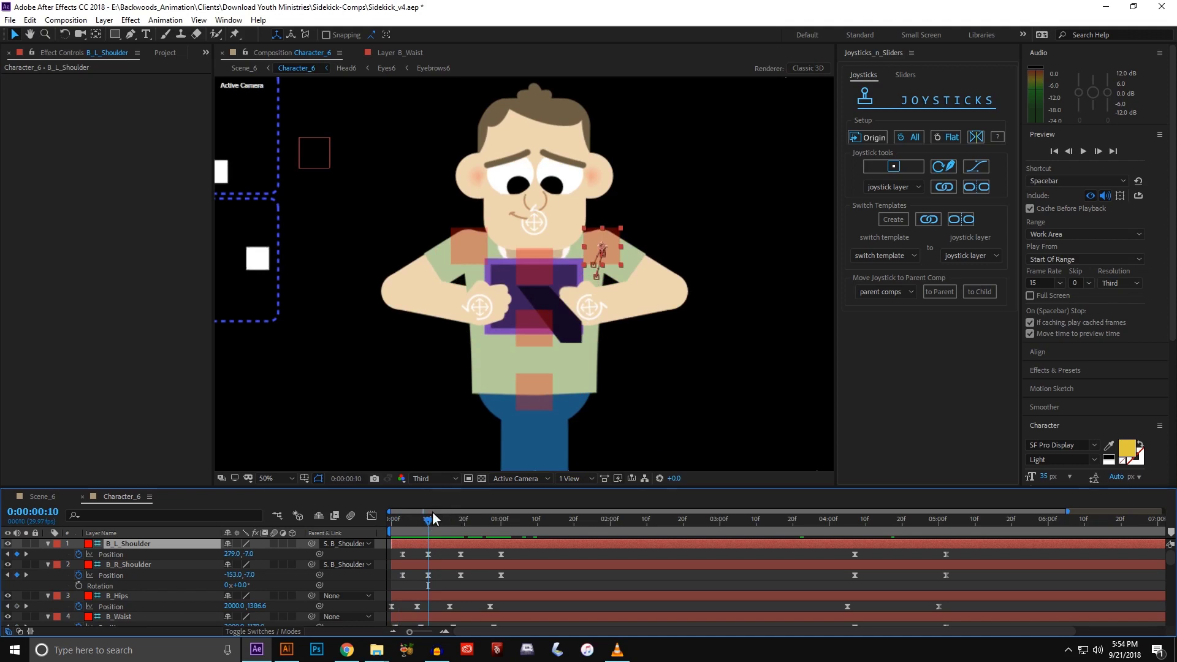
left_click_drag(427, 522, 394, 526)
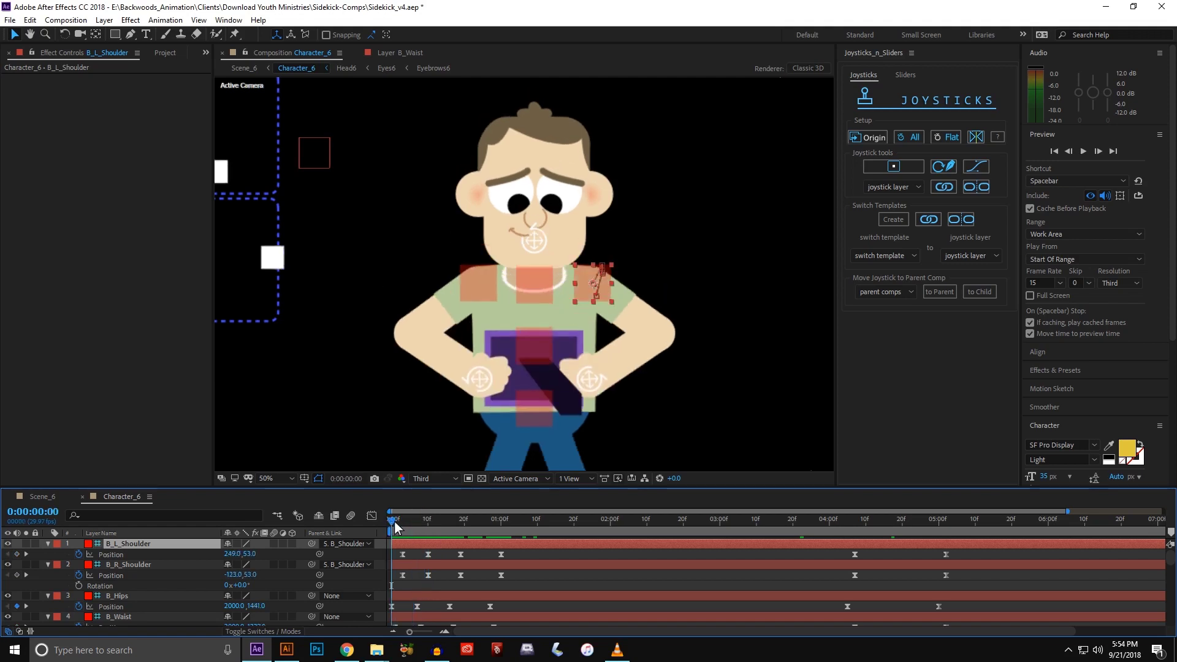
Select the R_Hand Comp 1 2 layer to reveal its mirrored -100.0, 100.0% Scale.
left_click(418, 584)
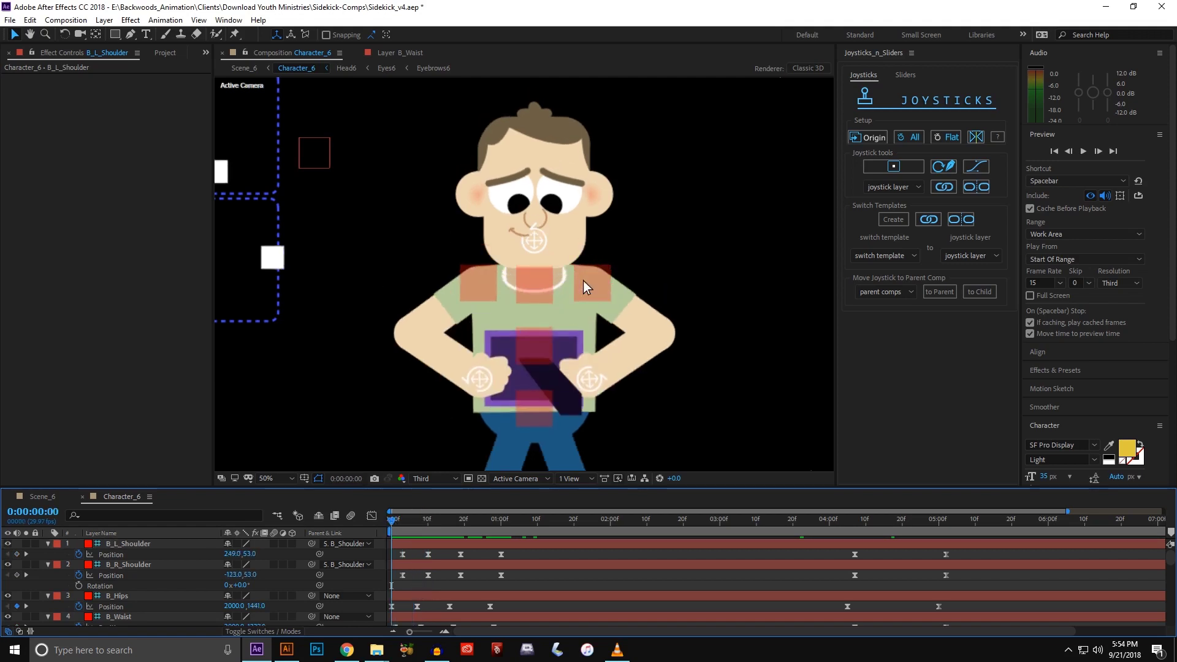
left_click(625, 308)
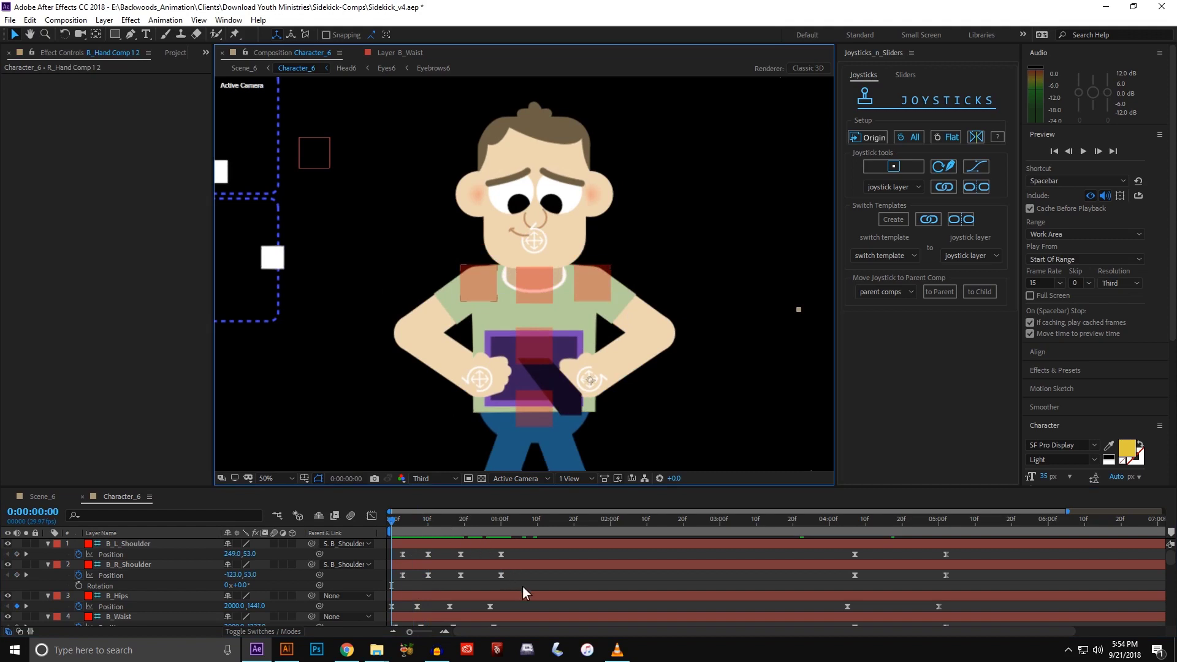
scroll(158, 580, "down", 2)
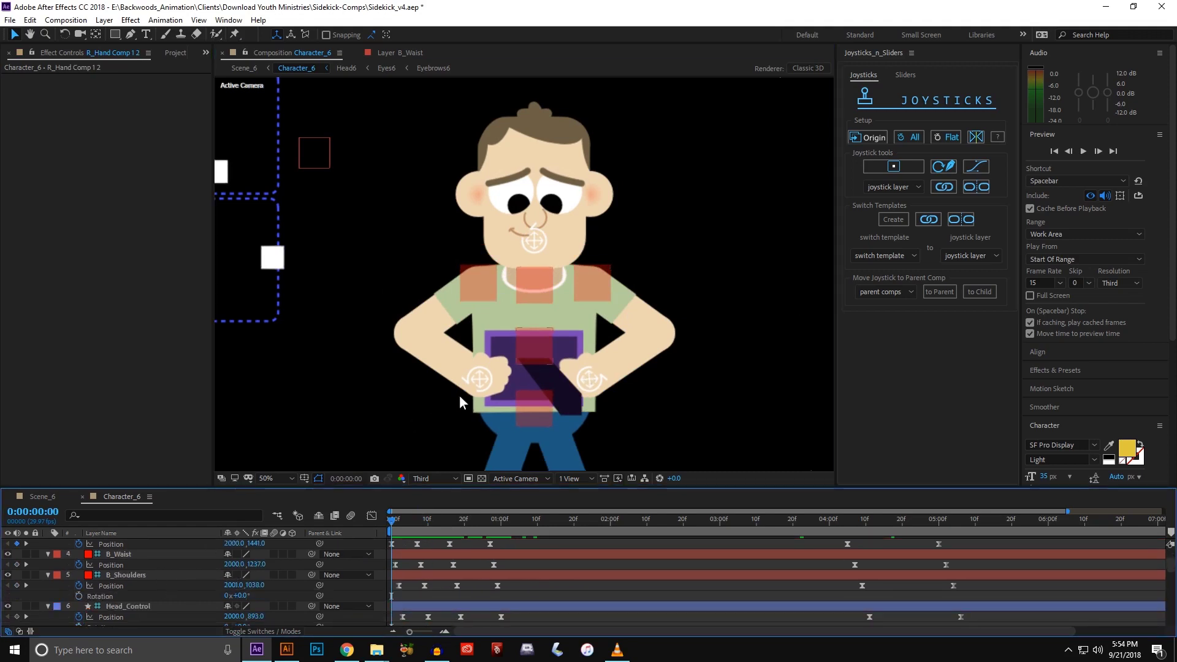
scroll(147, 577, "down", 8)
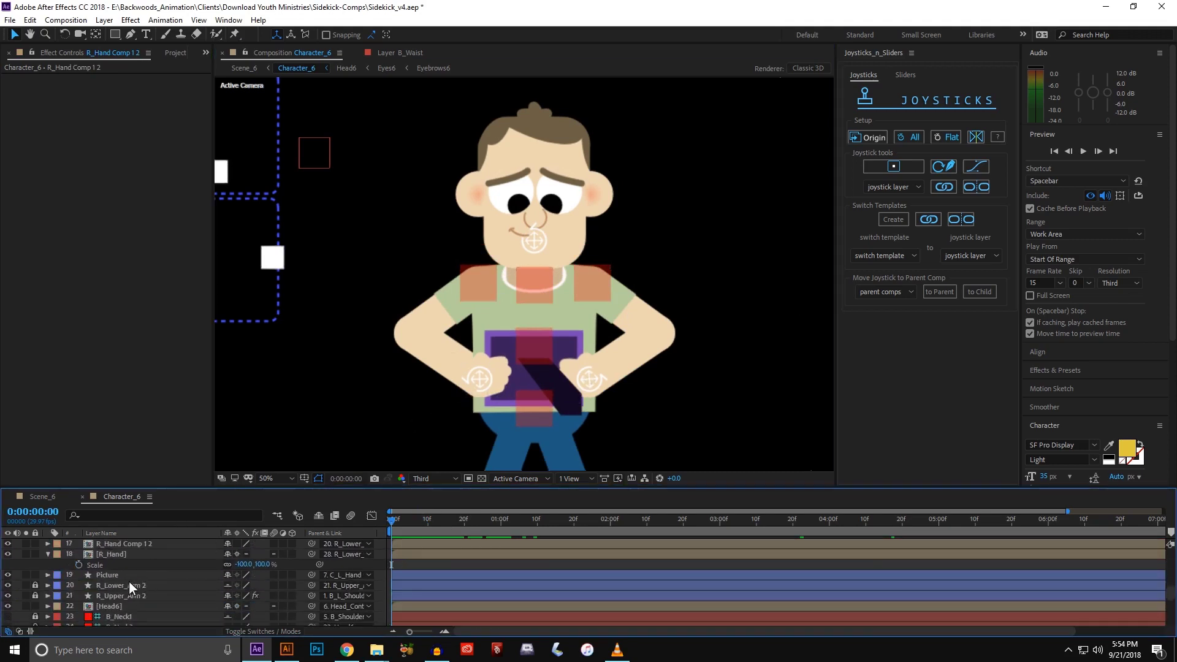
Select Body_Comp_1, show its Puppet pins with the mesh hidden, and select the neck pin.
left_click(120, 606)
scroll(120, 606, "down", 3)
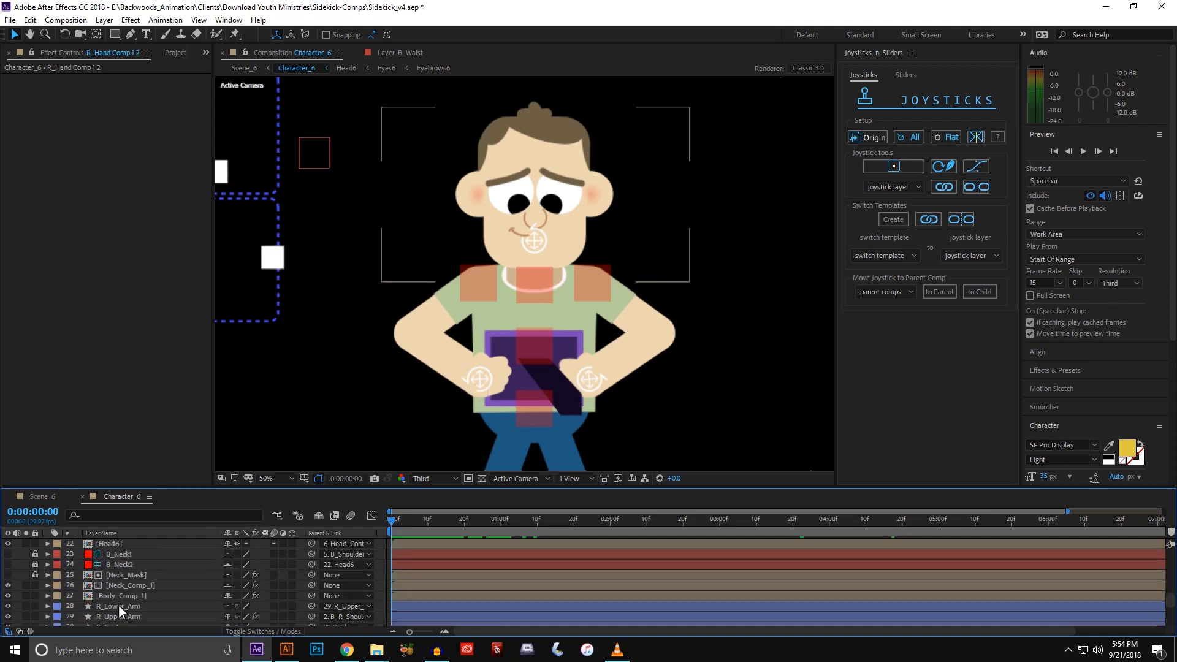
left_click(120, 597)
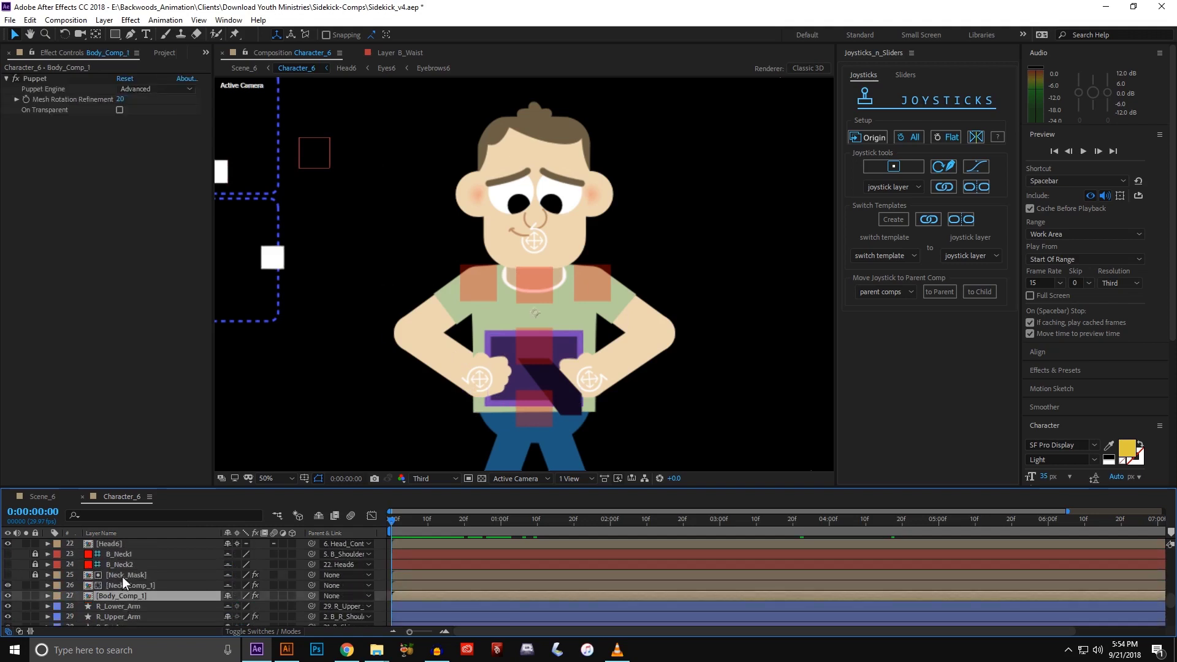
left_click(51, 600, "ctrl")
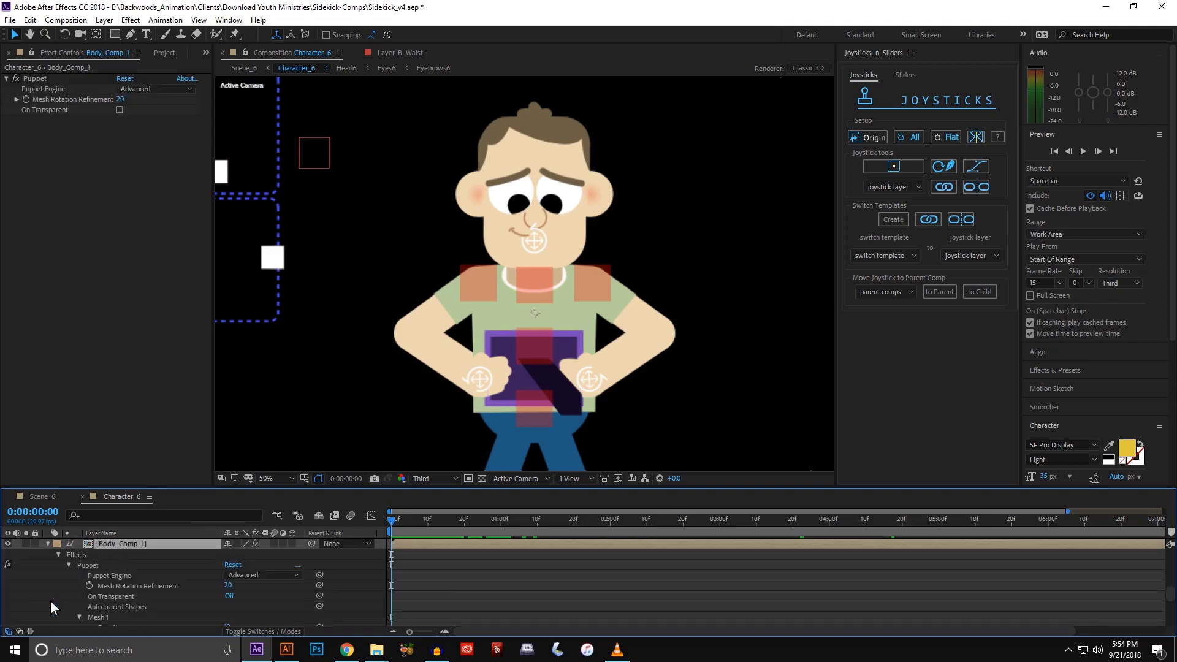
left_click(86, 565)
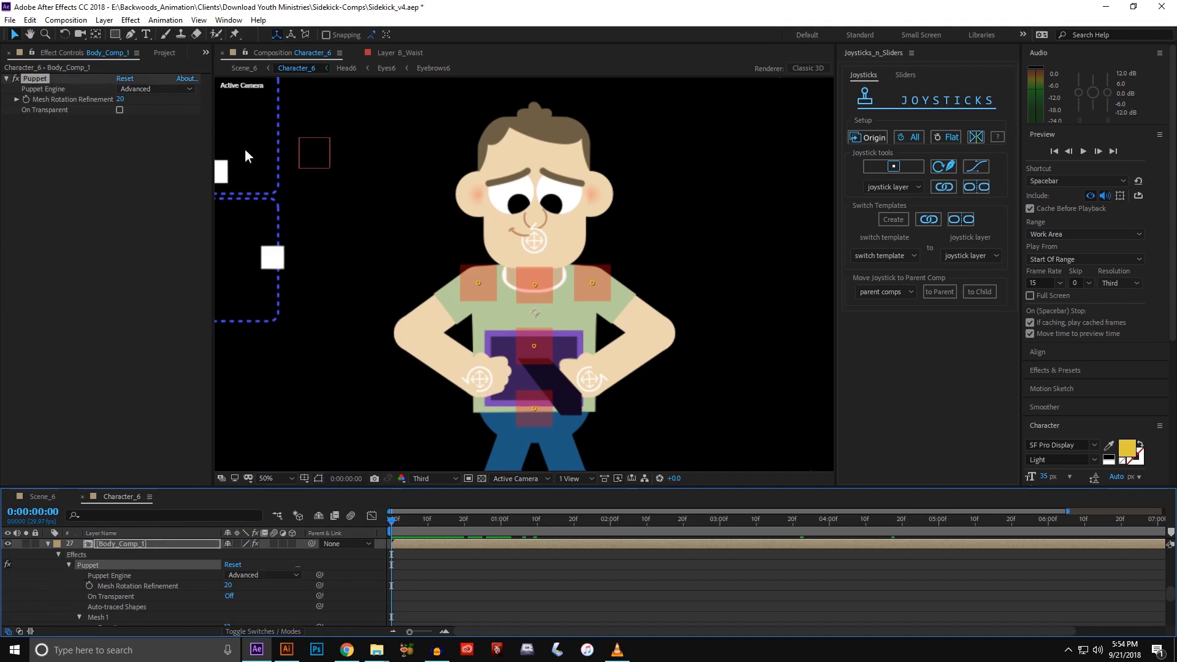
left_click(237, 33)
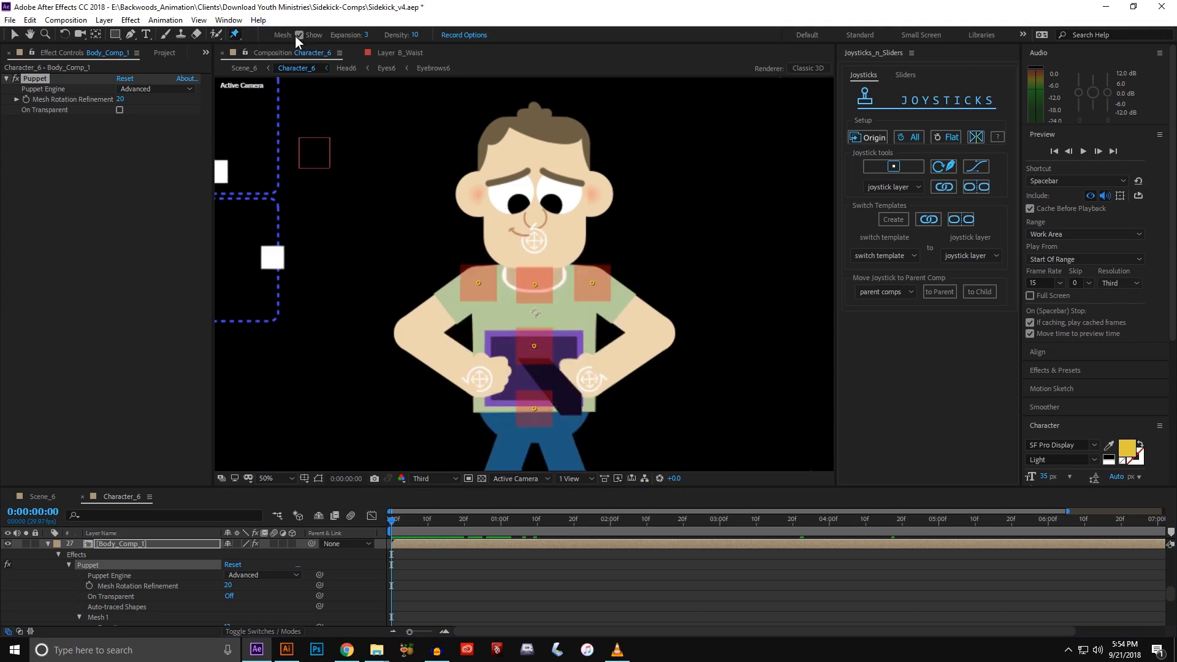
left_click(300, 35)
left_click(536, 286)
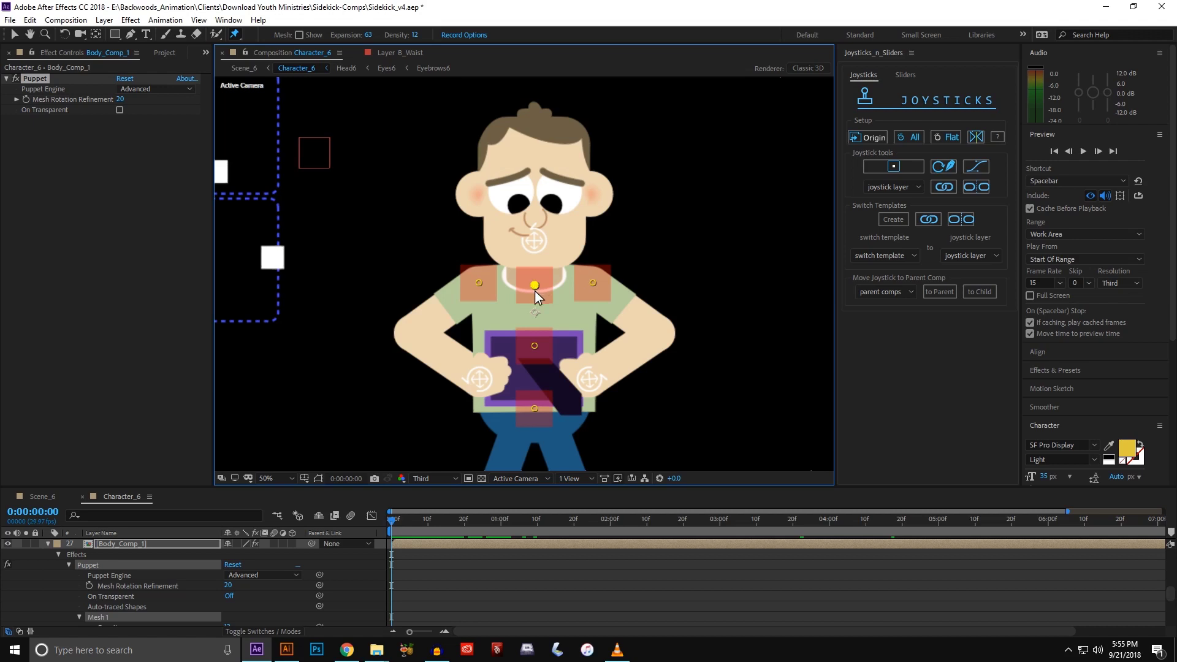
key("ctrl+a")
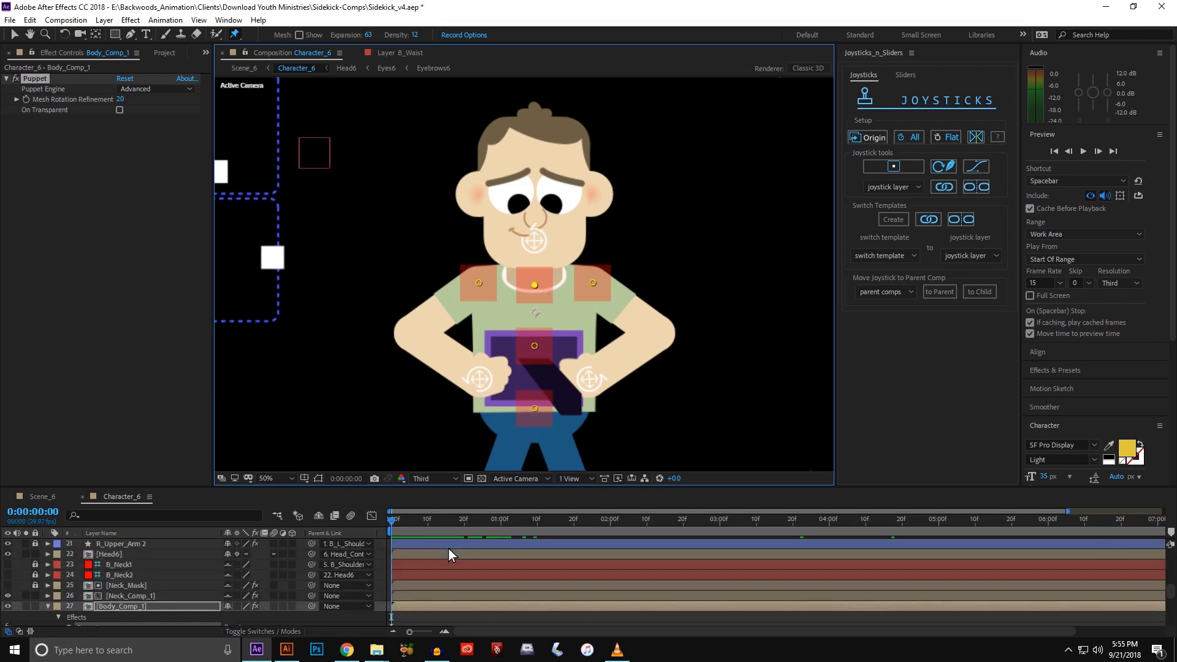
key("u")
key("v")
key("F2")
scroll(148, 574, "down", 1)
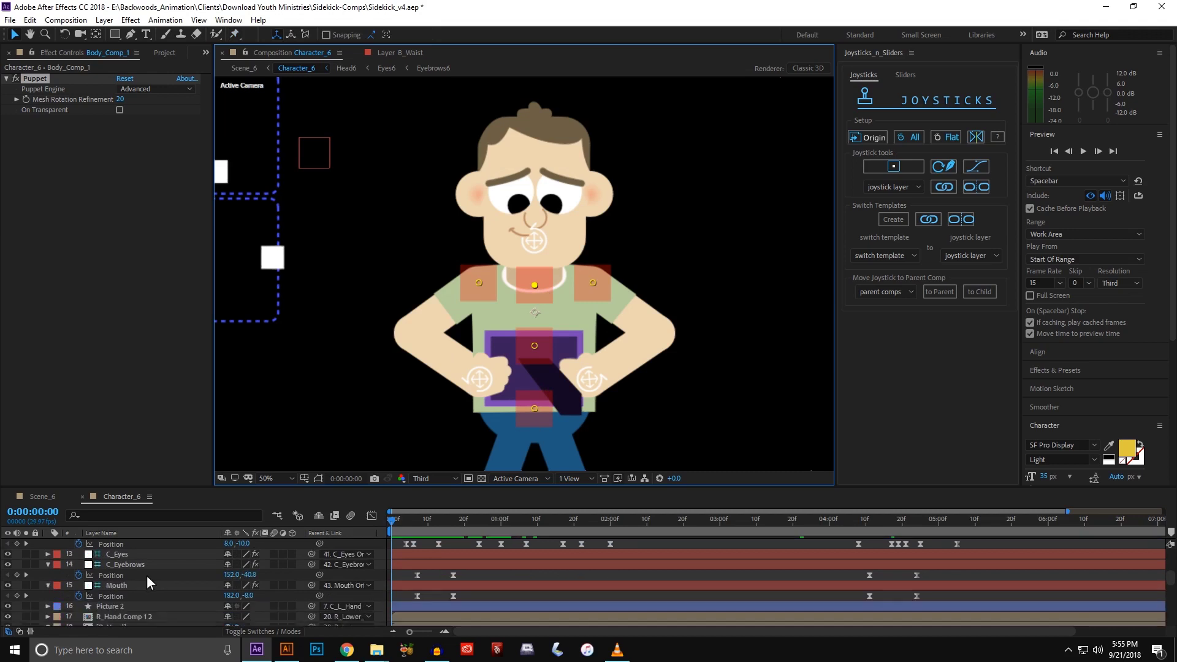
scroll(130, 564, "up", 1)
scroll(133, 563, "up", 5)
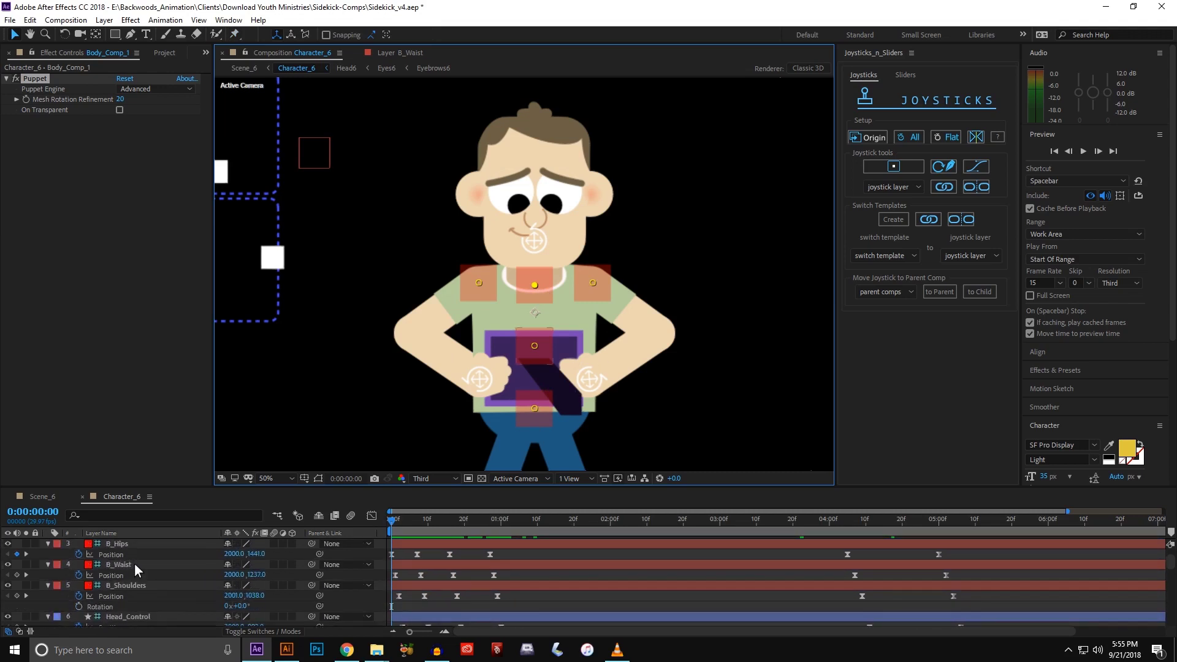
left_click(138, 585)
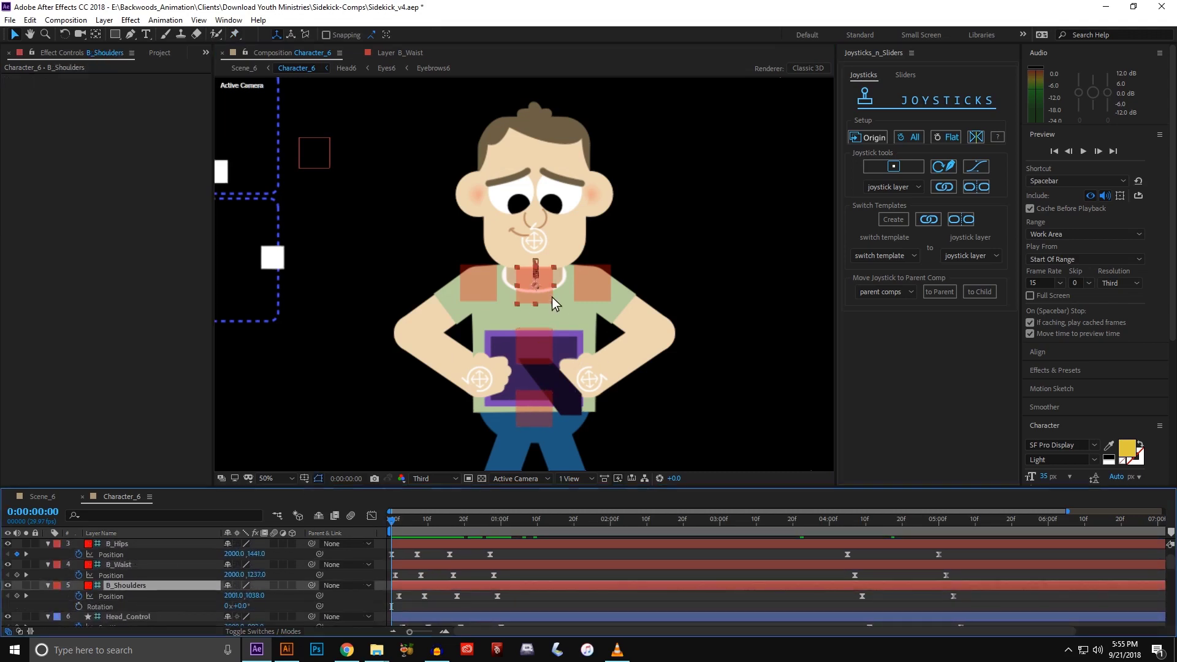
key("w")
left_click_drag(554, 306, 549, 310)
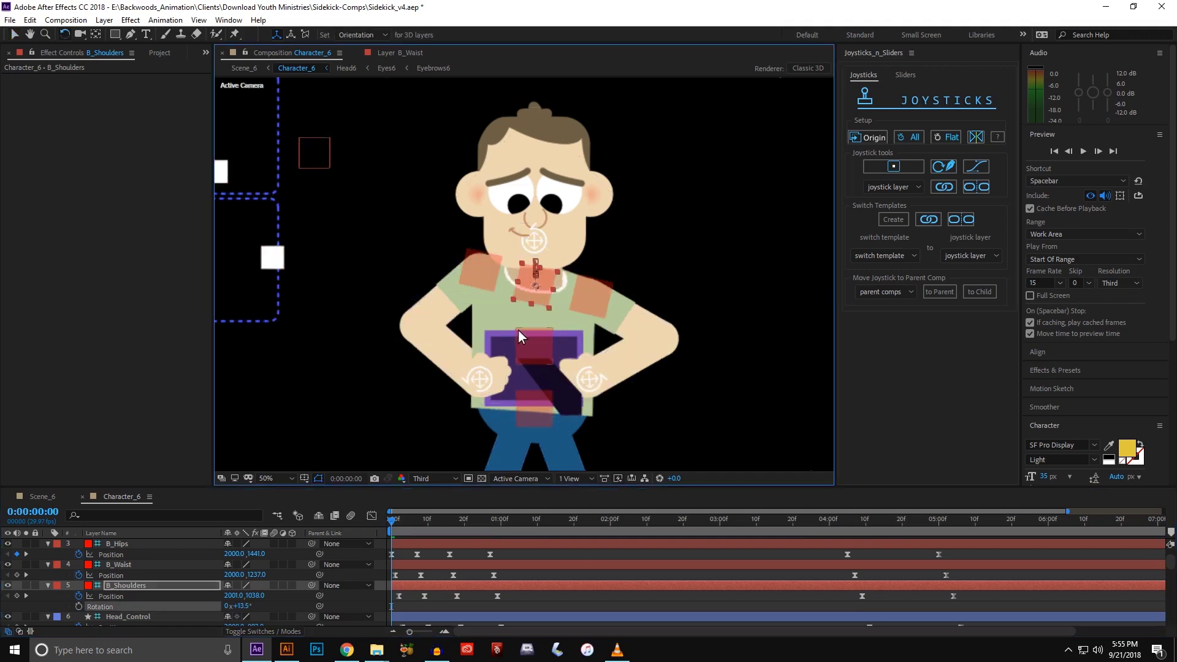
key("ctrl+z")
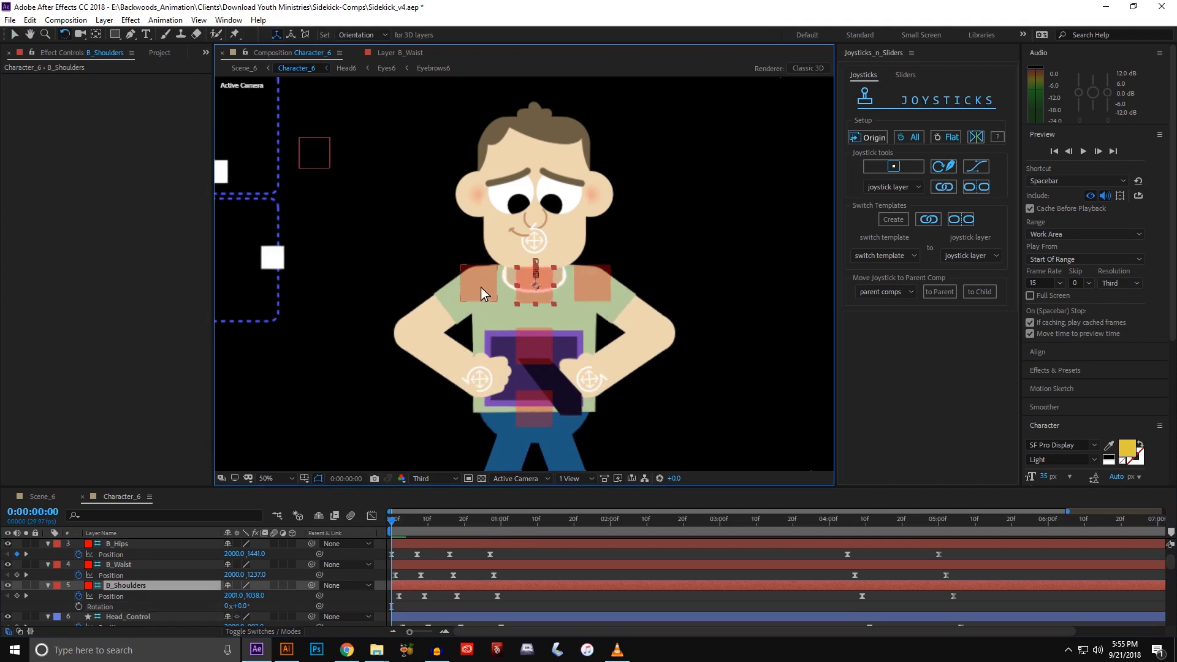
key("v")
left_click(478, 285)
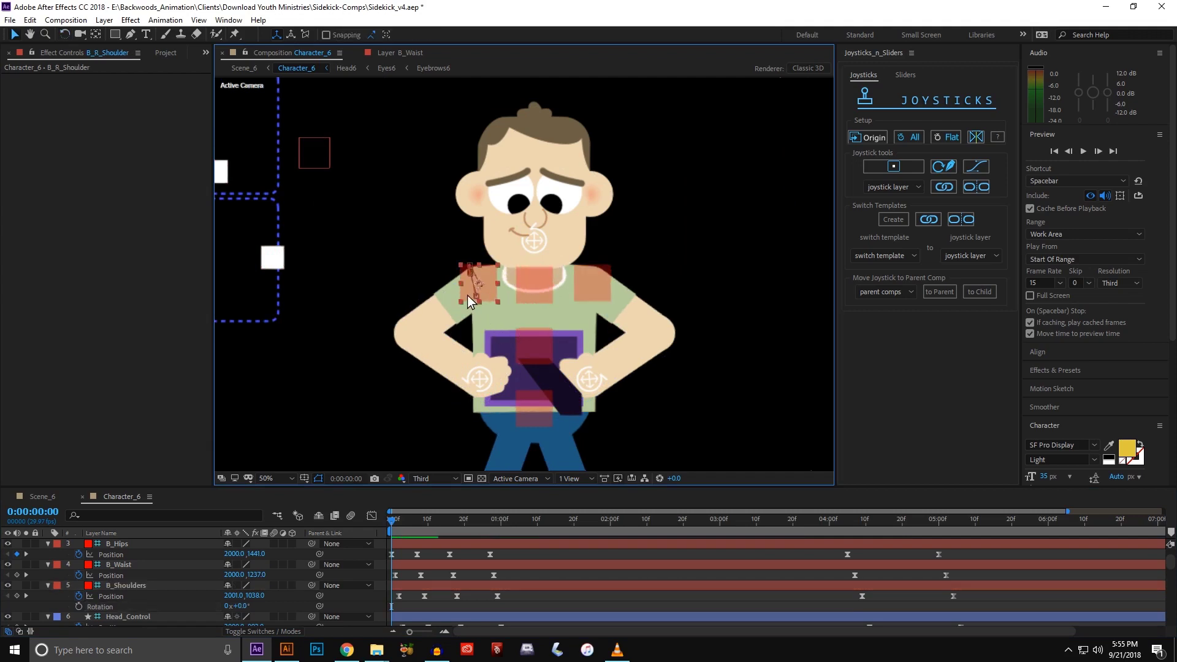
key("shift+Up")
key("shift+Up")
key("shift+Up")
key("shift+Up")
key("shift+Left")
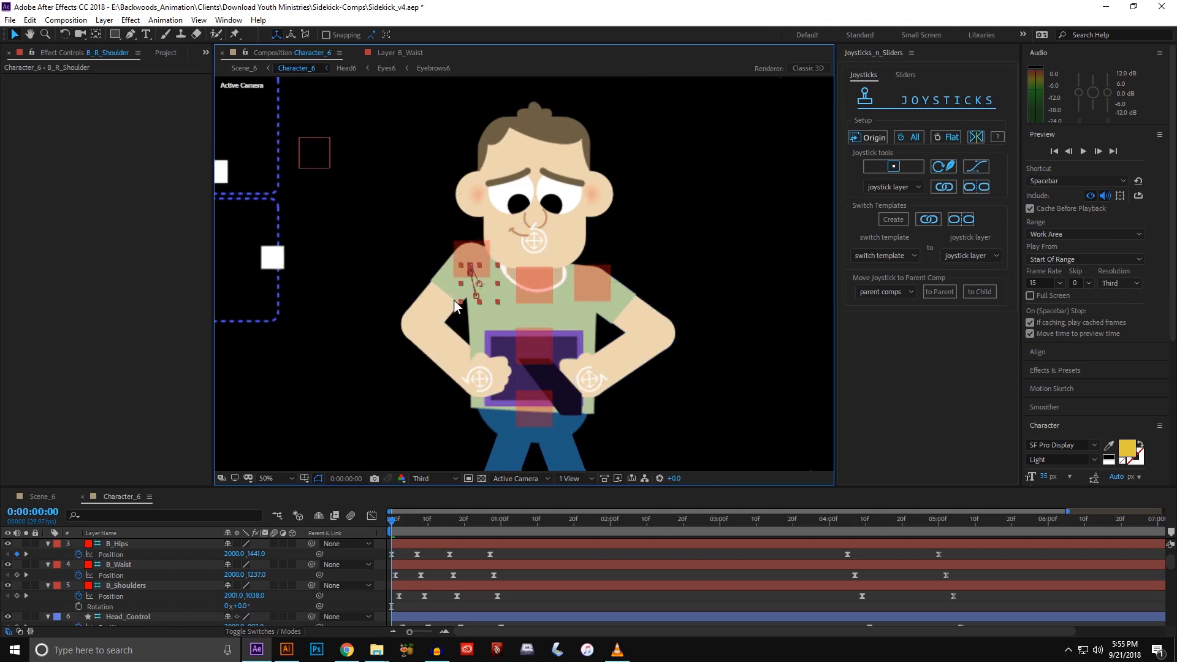
key("shift+Down")
key("shift+Down")
key("shift+Down")
key("shift+Down")
key("shift+Right")
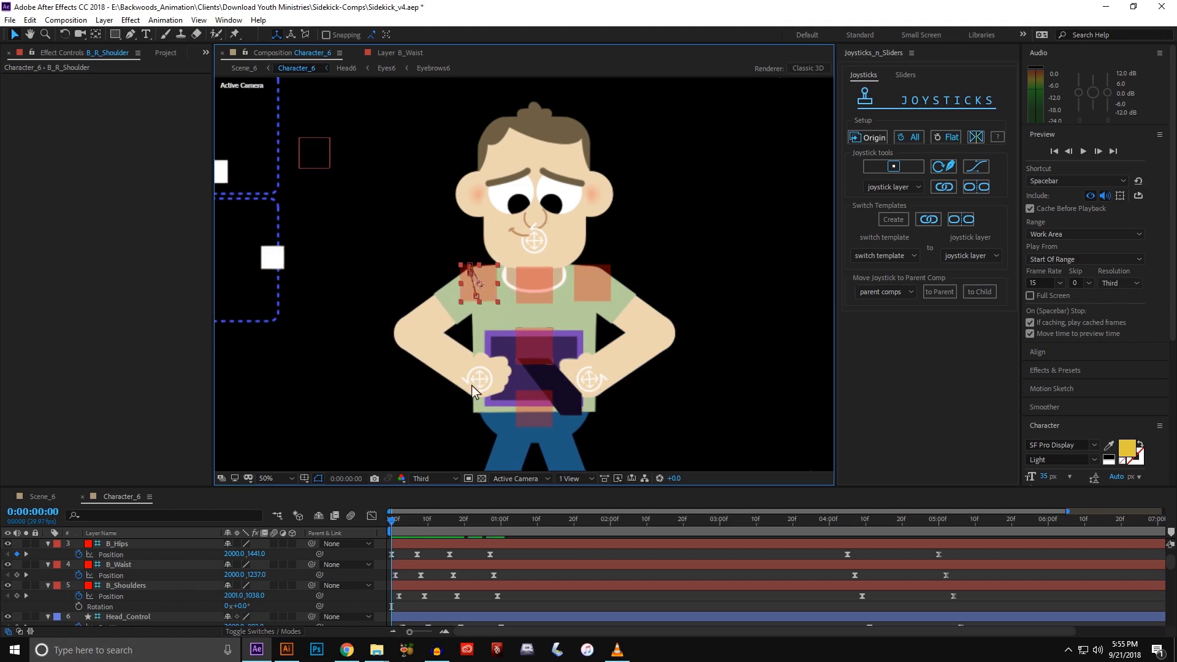
left_click_drag(491, 290, 492, 270)
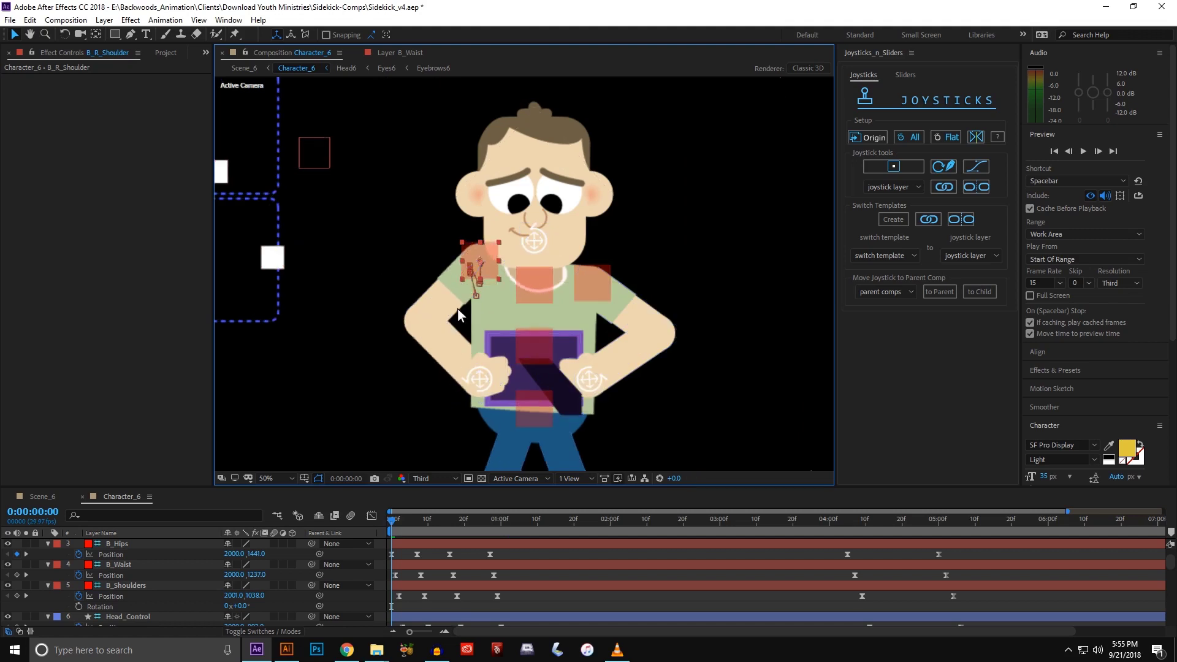
key("ctrl+z")
scroll(156, 571, "down", 5)
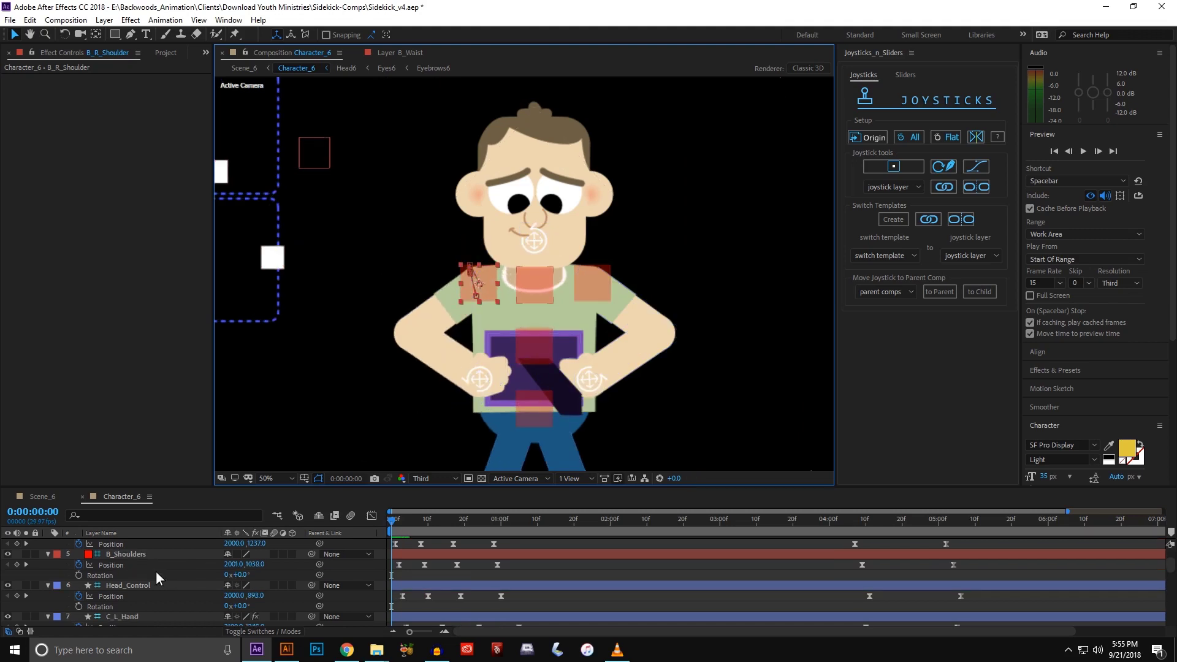
scroll(156, 570, "down", 5)
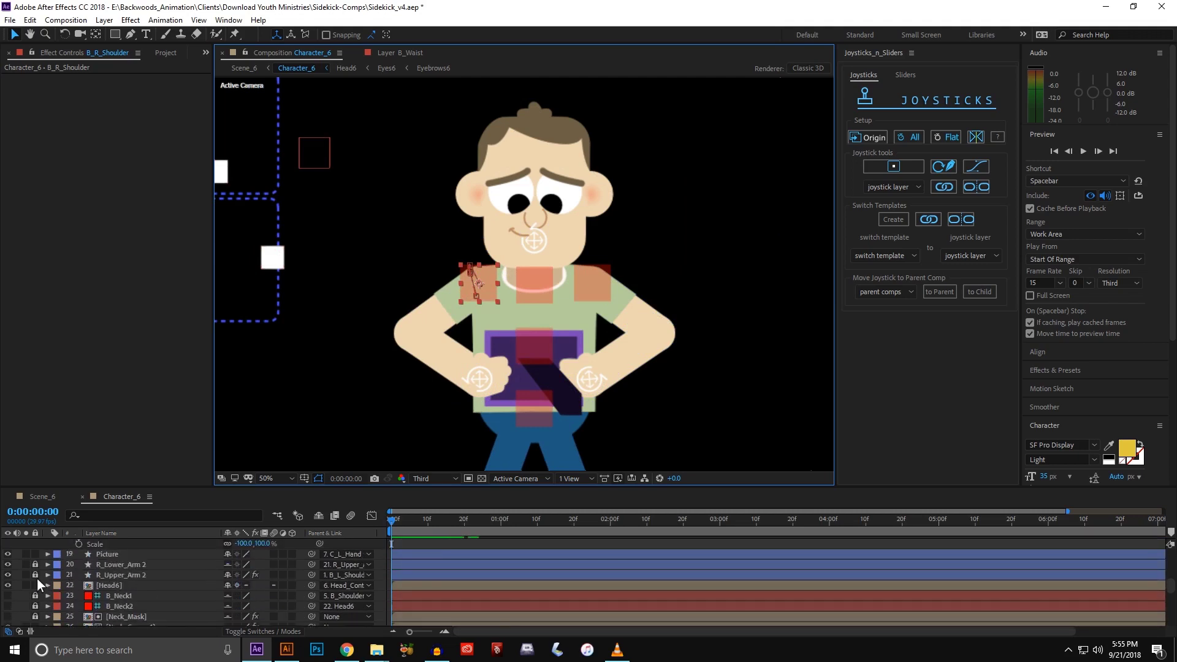
Unlock the R_Upper_Arm 2 layer and swing the right upper arm up around the shoulder.
left_click(35, 577)
left_click(106, 575)
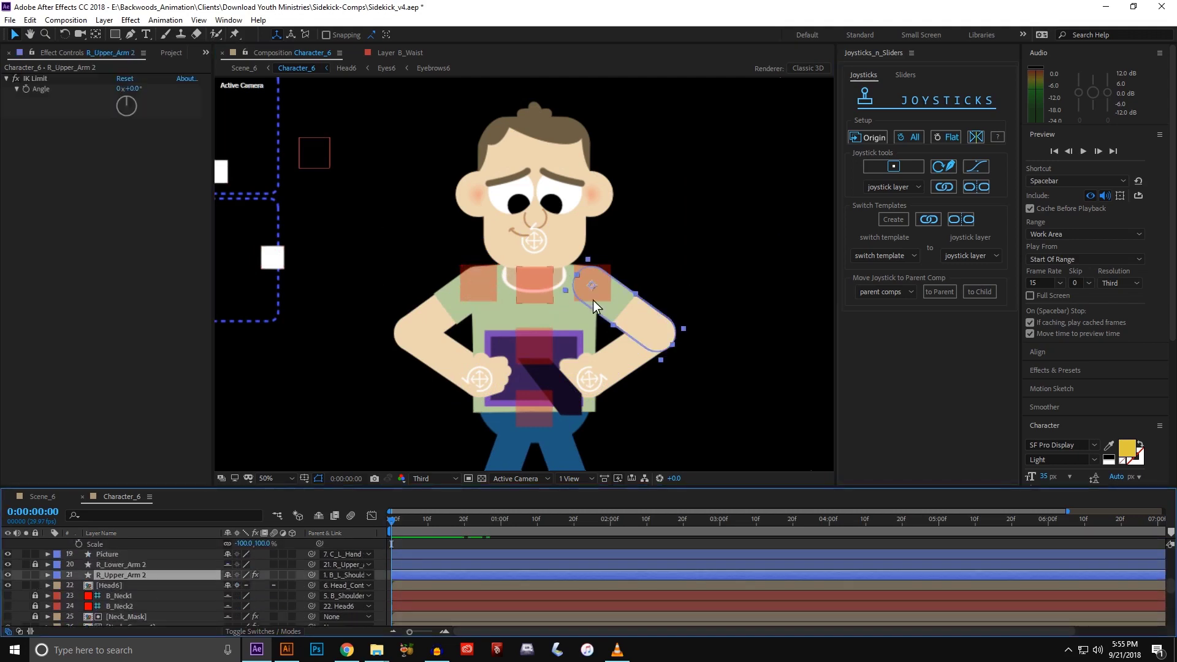
left_click_drag(621, 303, 648, 283)
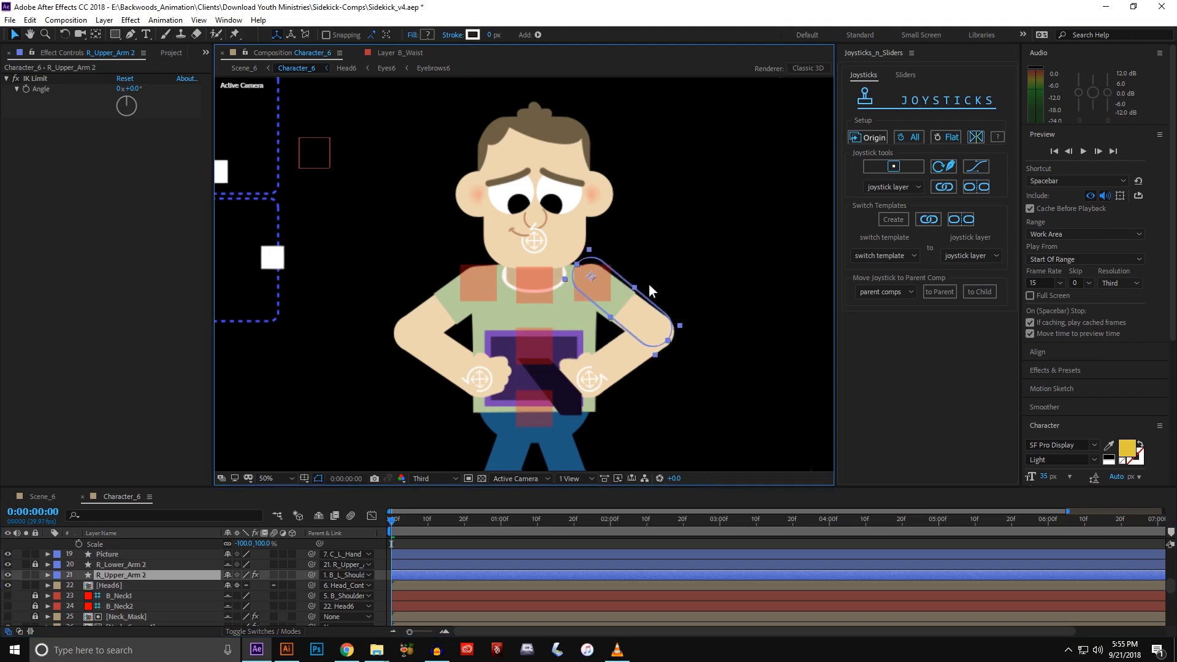
left_click(590, 284)
left_click(593, 288)
Test R_Upper_Arm 2 by swinging it across the chest, then moving it upward.
left_click(121, 575)
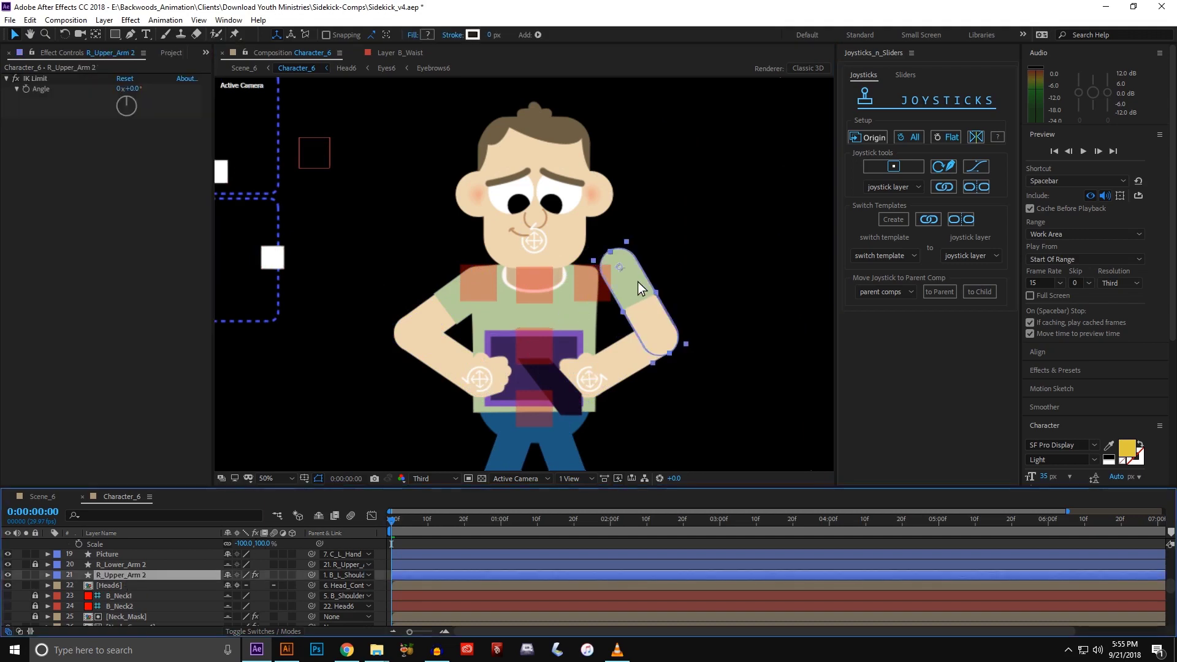
left_click(626, 297)
left_click_drag(626, 290, 569, 296)
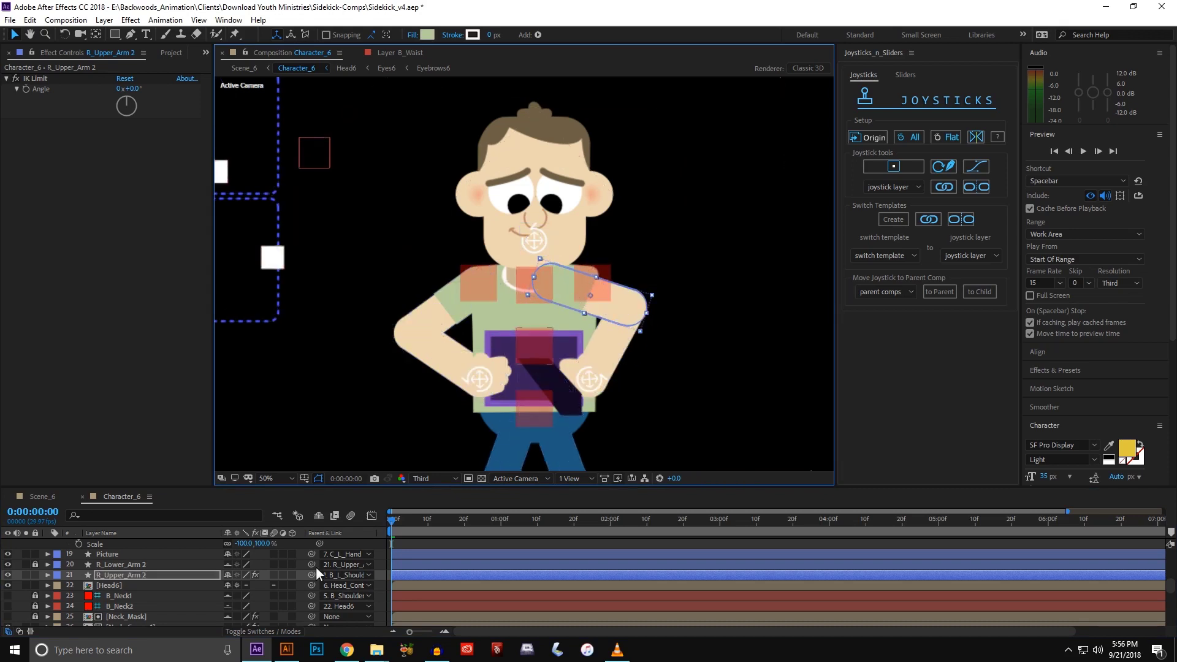
left_click(399, 545)
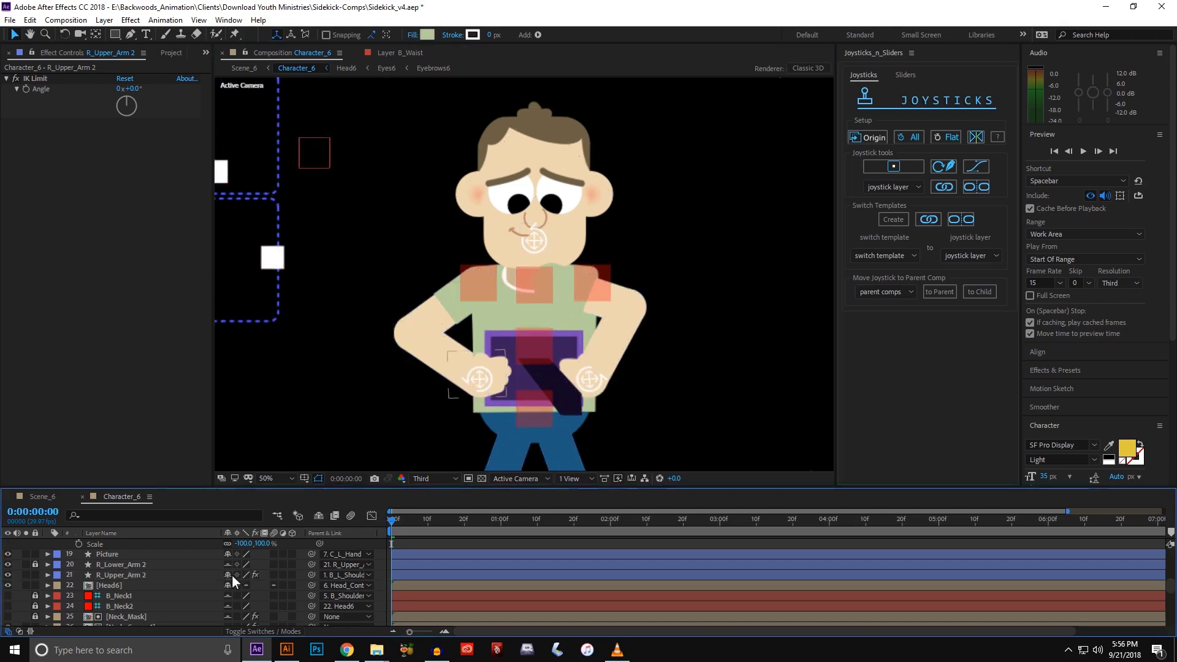
left_click(156, 577)
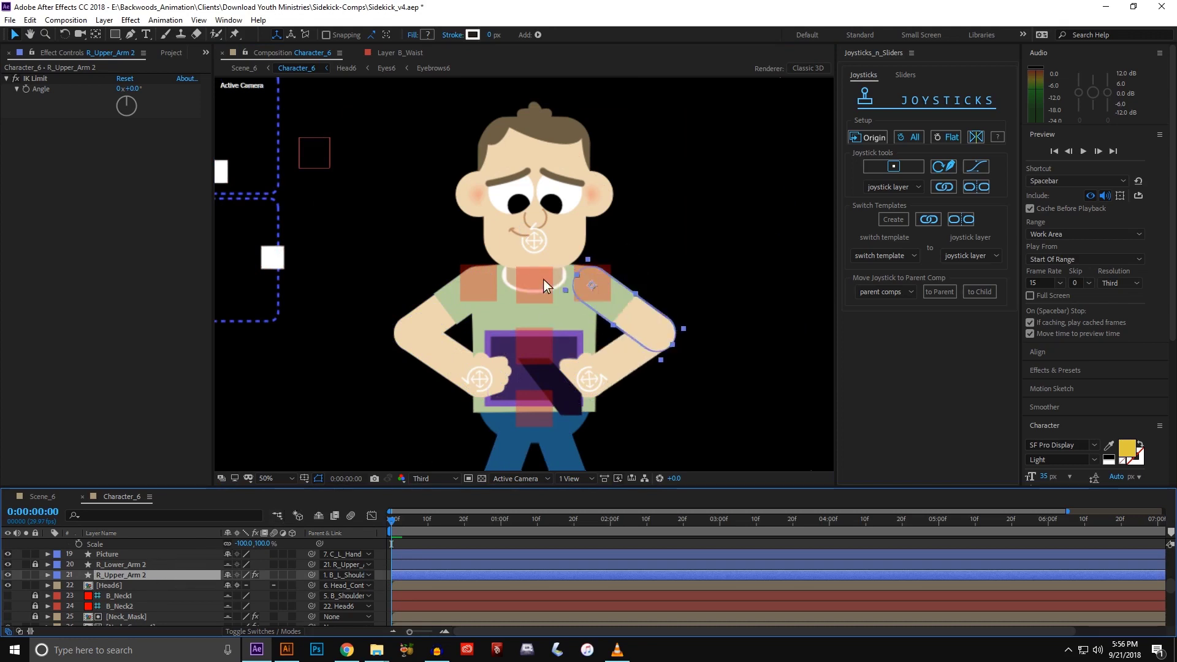
left_click(442, 539)
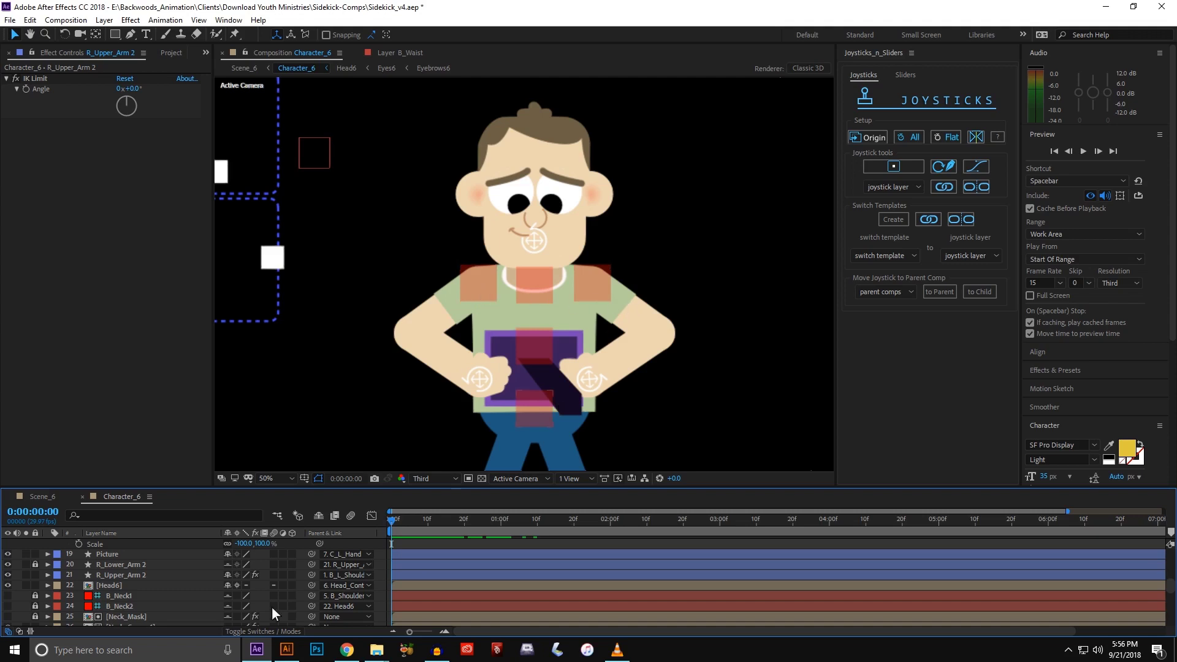
left_click(141, 575)
mouse_move(611, 321)
left_mouse_down()
mouse_move(610, 294)
mouse_move(611, 305)
mouse_move(622, 296)
mouse_move(611, 304)
left_mouse_up()
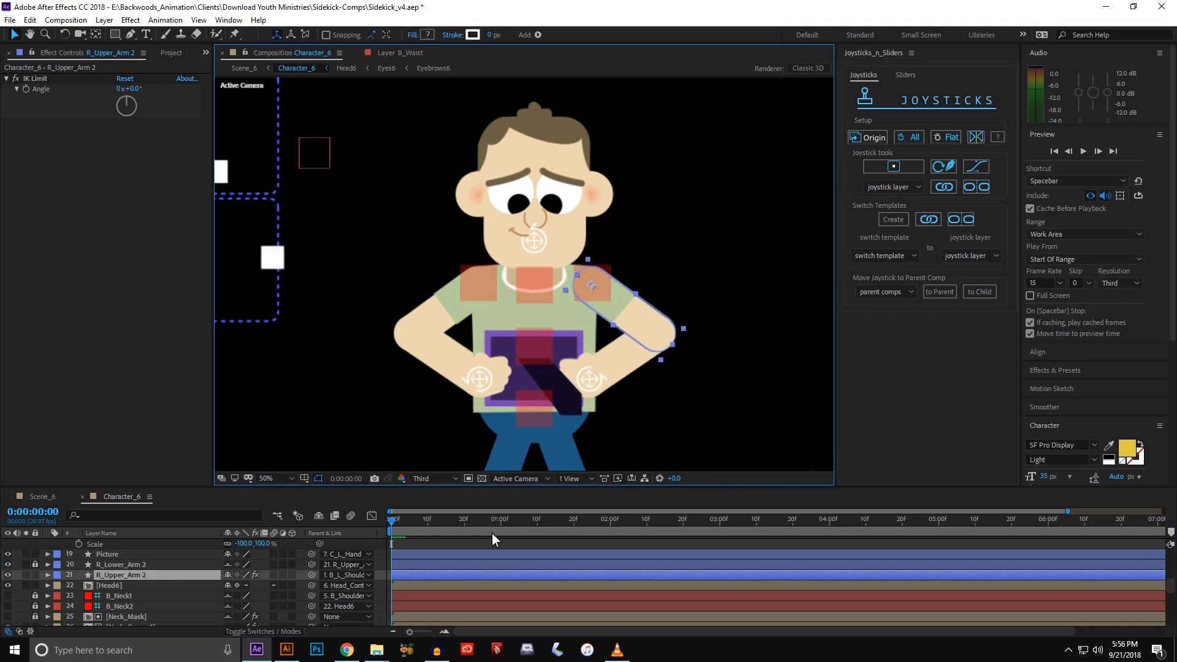
Raise the B_L_Shoulder null to confirm the left arm follows, then return Scene_6 to its first frame.
left_click(593, 287)
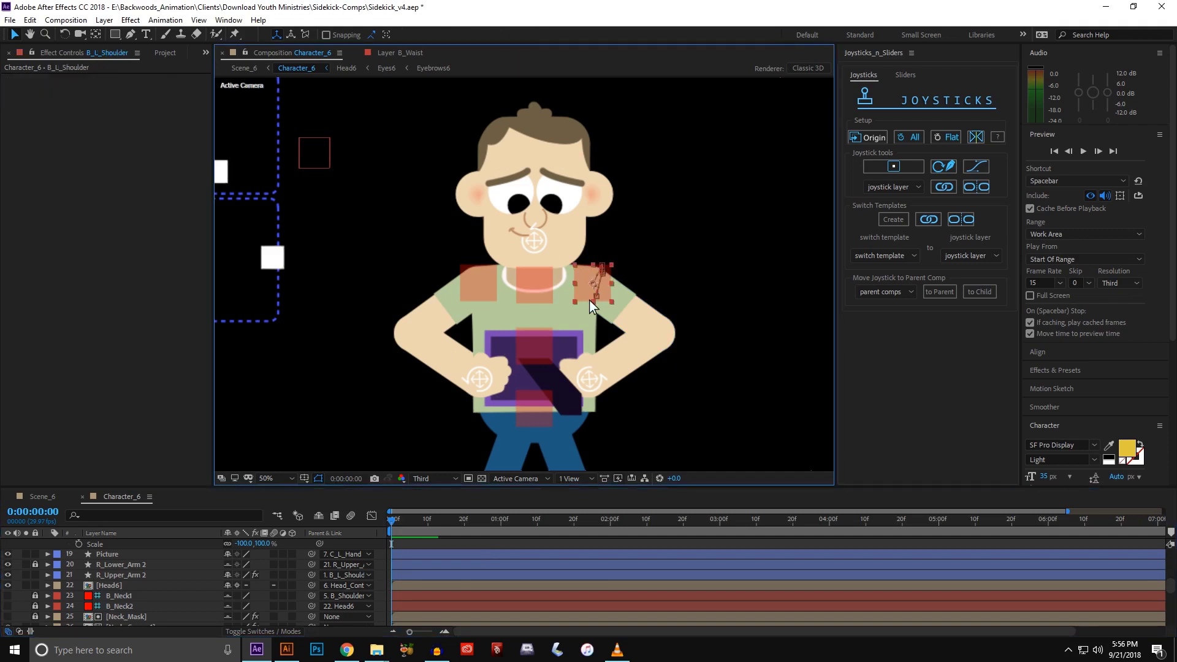
left_click_drag(588, 290, 606, 263)
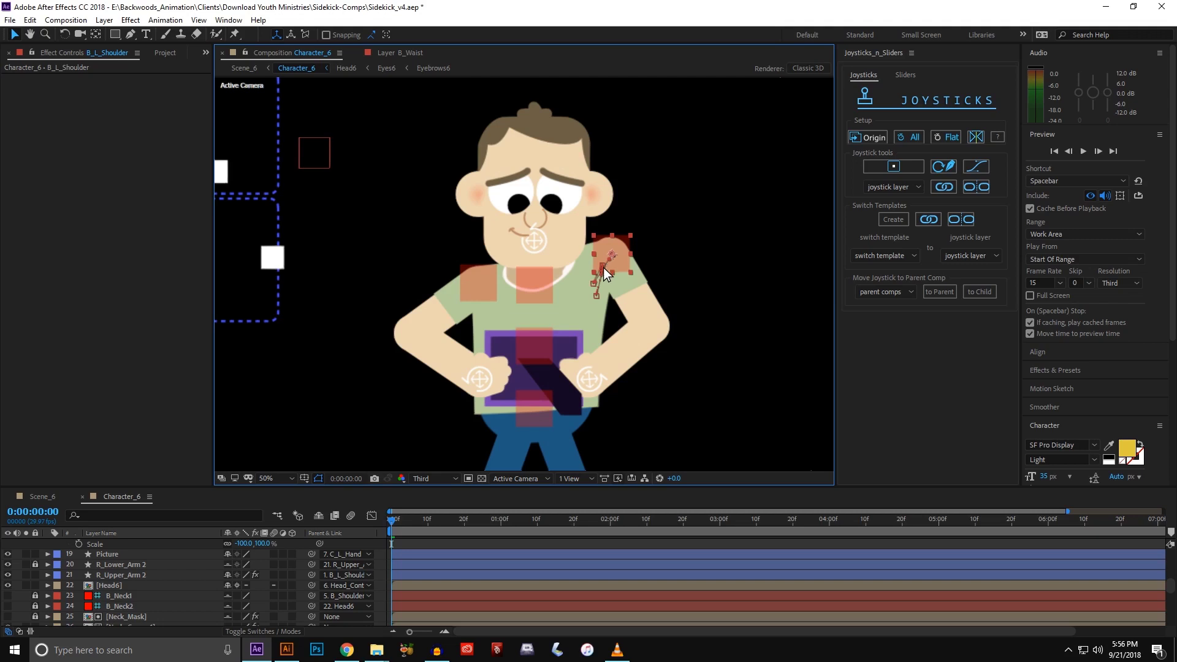
left_click(602, 272)
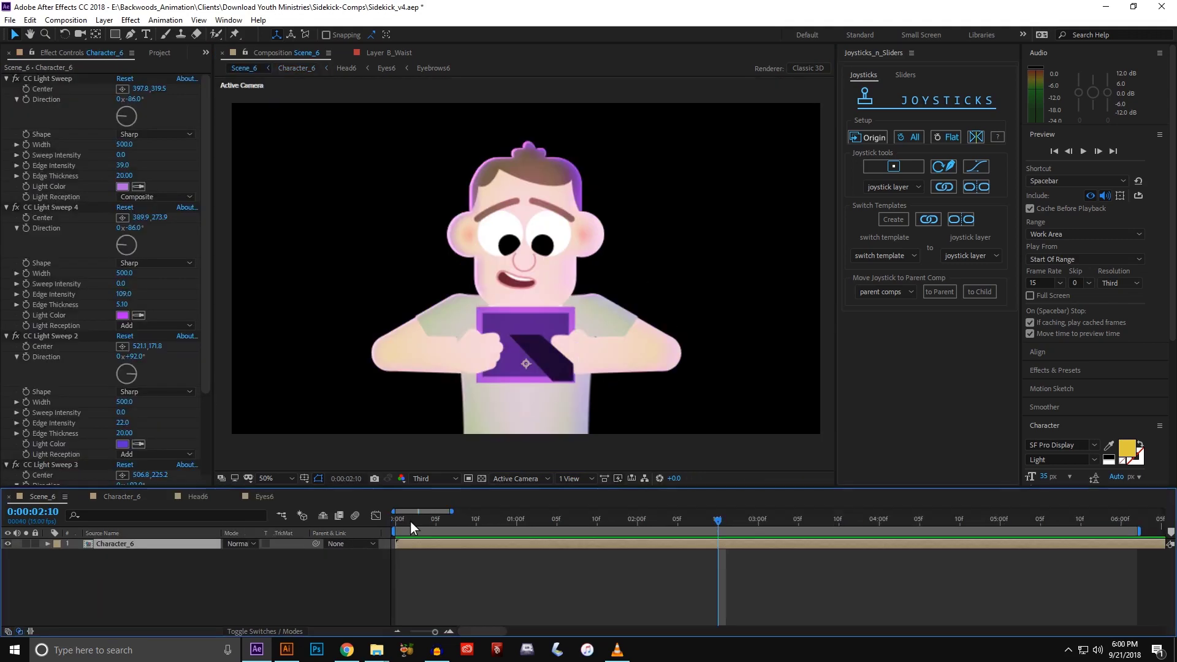
left_click(406, 521)
Rewind Scene_6 and preview the character raising the purple picture frame toward his chest.
left_click(308, 575)
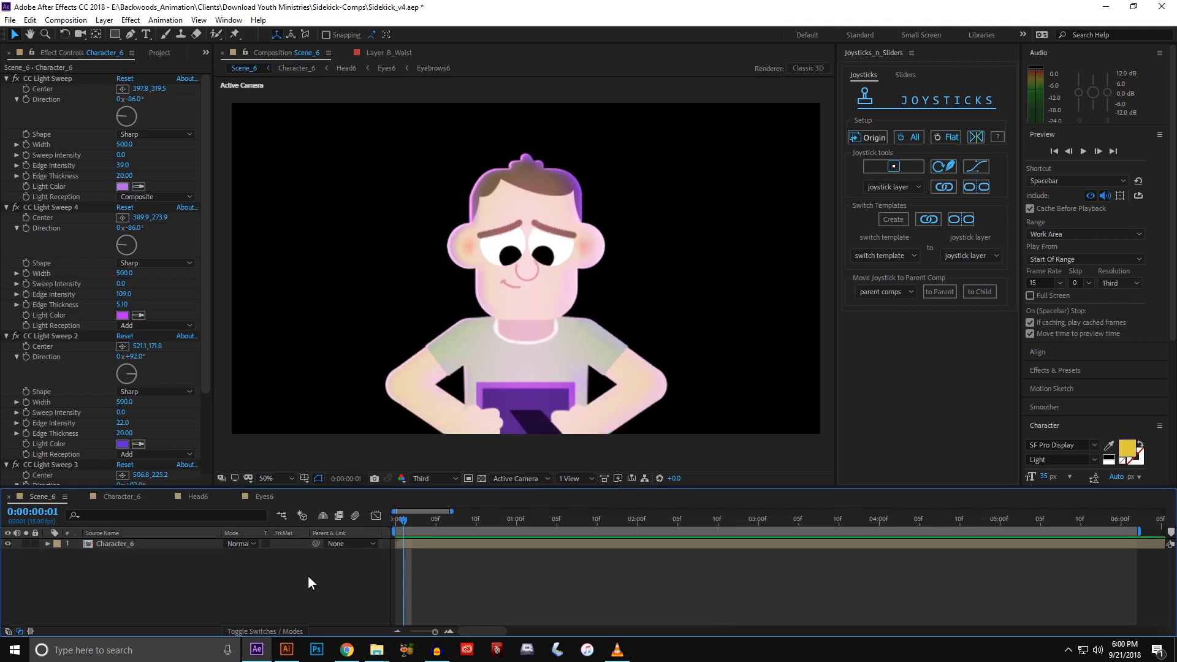
key("space")
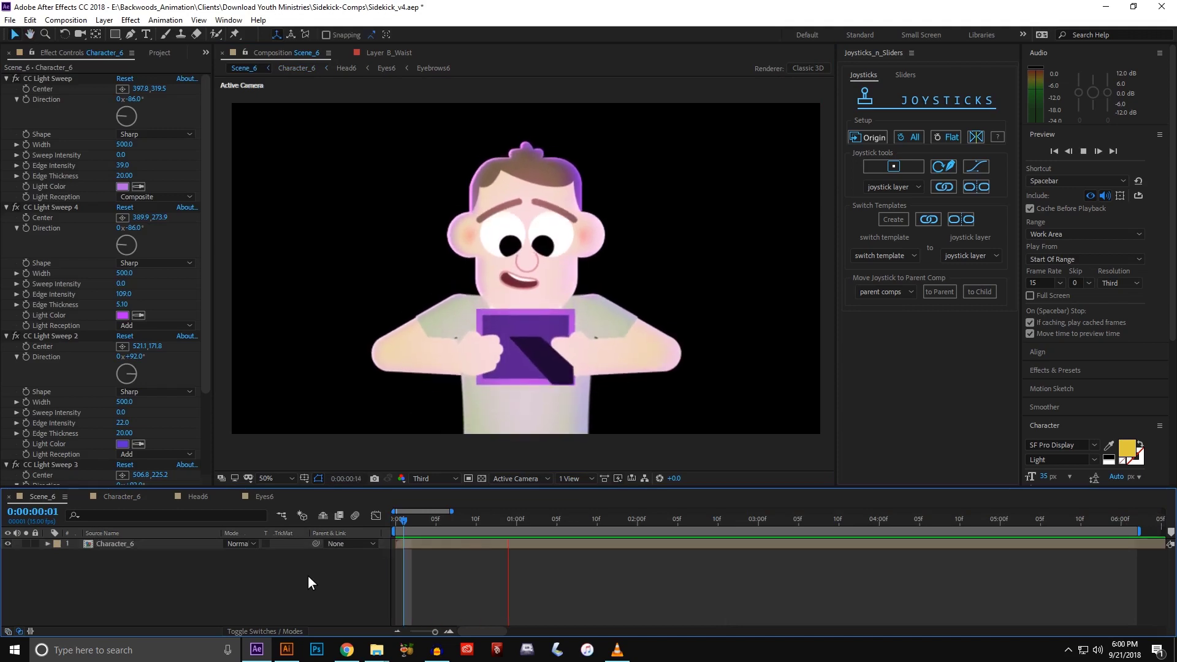